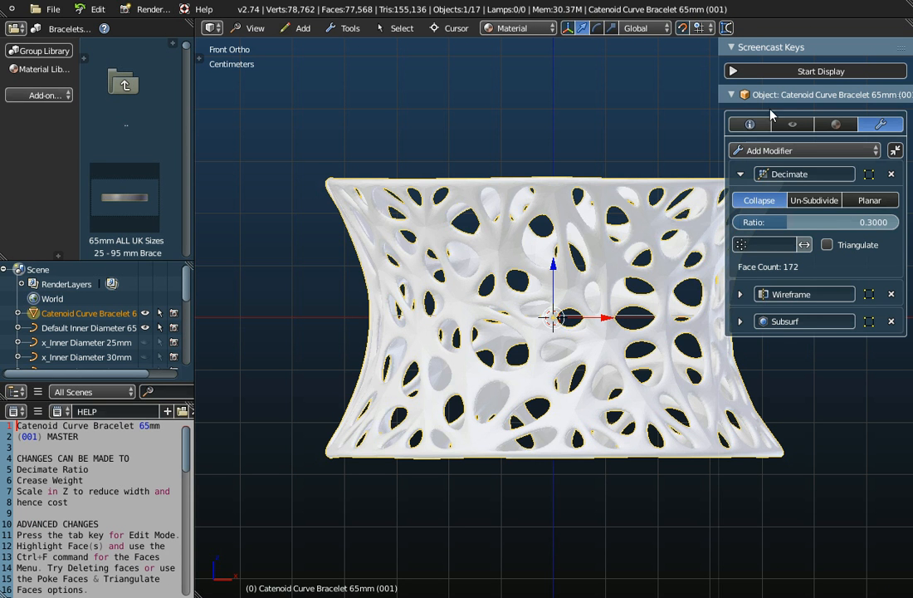
Start the Screencast Keys display and collapse its settings panel.
click(807, 74)
click(807, 74)
click(807, 74)
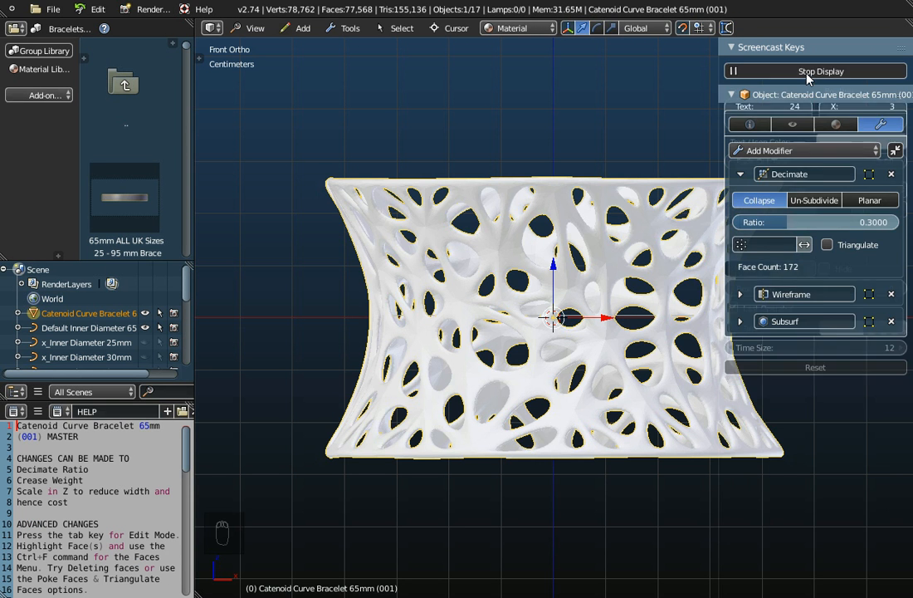
click(772, 46)
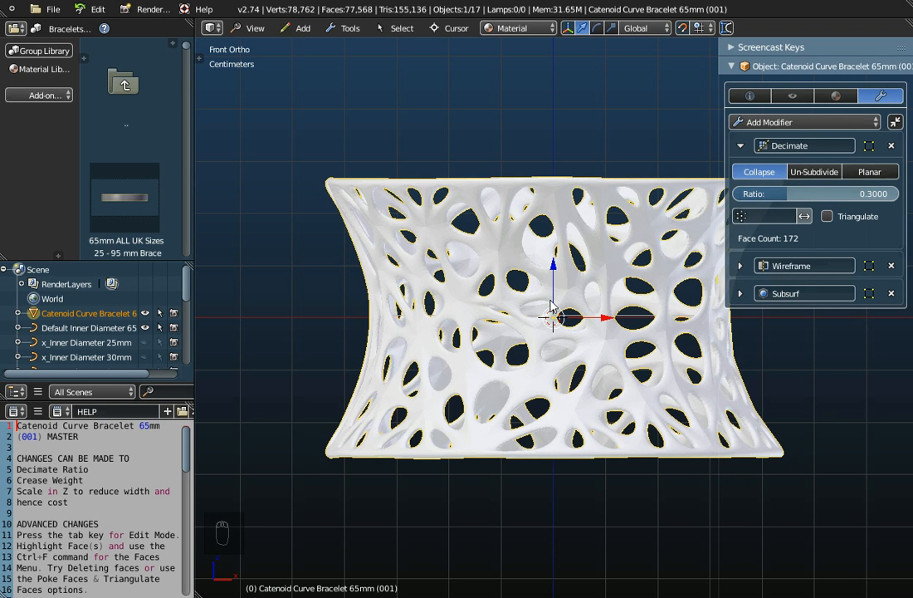
Enter Edit Mode on the catenoid bracelet and examine its underlying grid mesh from the front and from above.
middle_drag(546, 290, 453, 304)
scroll(477, 355, down, 2)
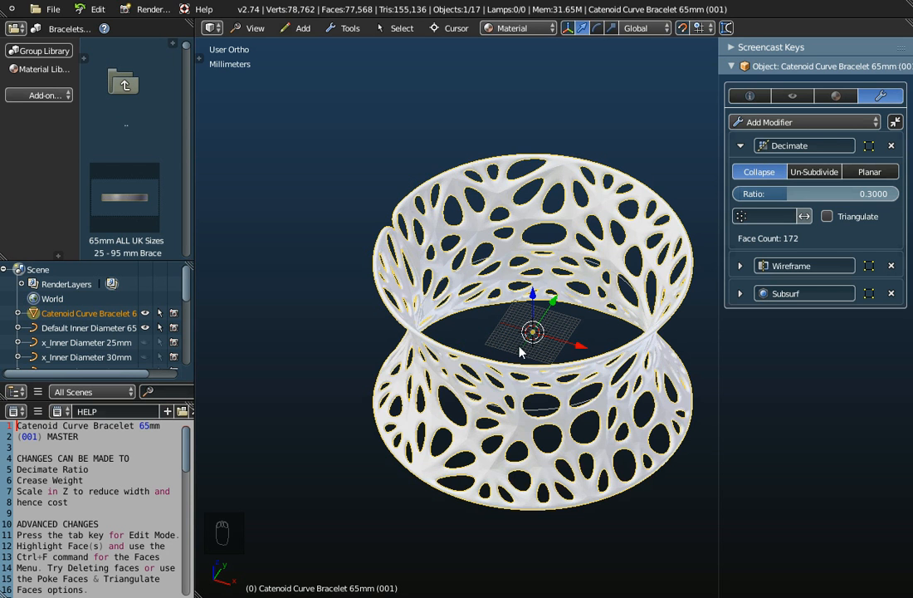
key(Tab)
middle_drag(527, 363, 483, 262)
scroll(510, 390, up, 5)
scroll(582, 268, down, 3)
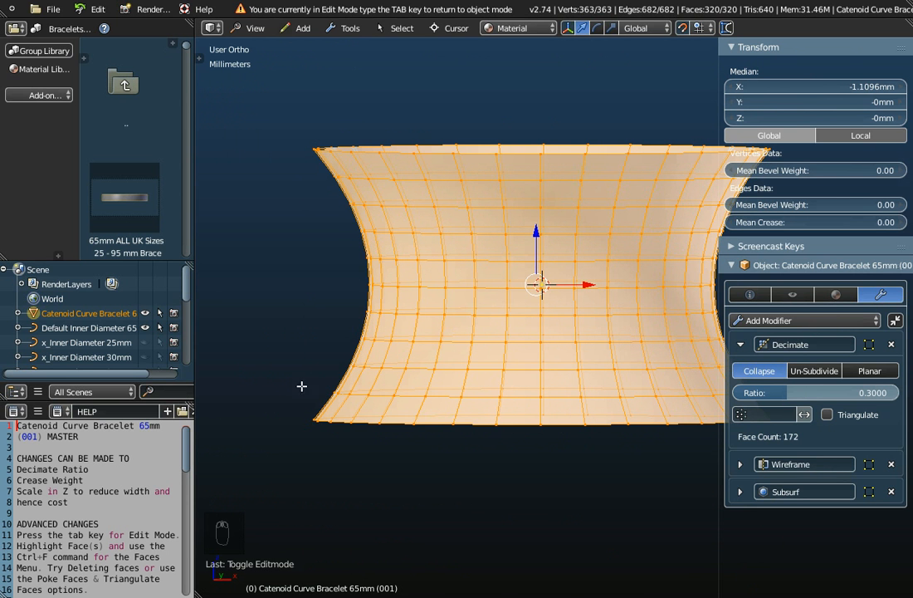
middle_drag(360, 220, 386, 395)
Read the HELP notes on creating the catenoid from scratch with the XYZ Function settings, and locate the Math Function mesh category.
scroll(105, 504, down, 11)
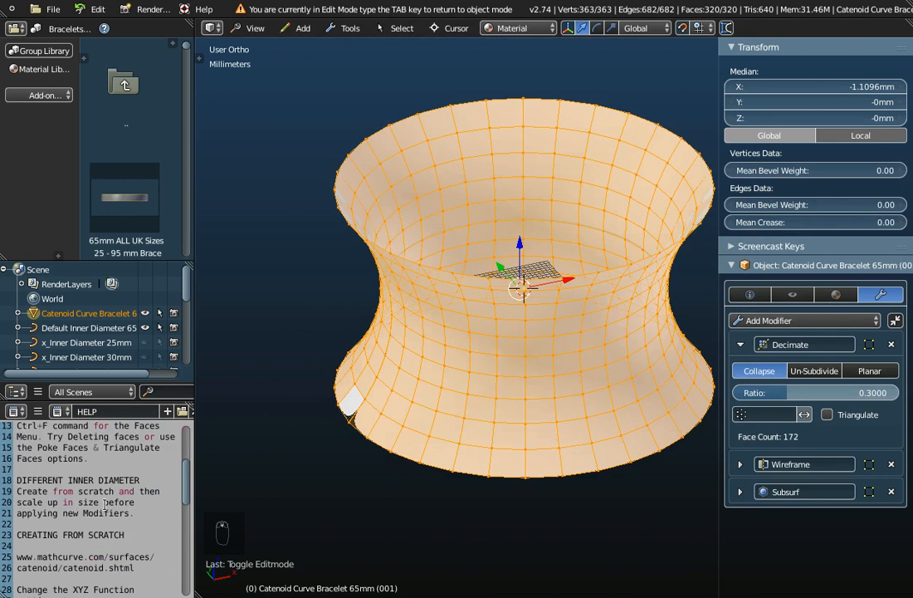
scroll(105, 504, up, 2)
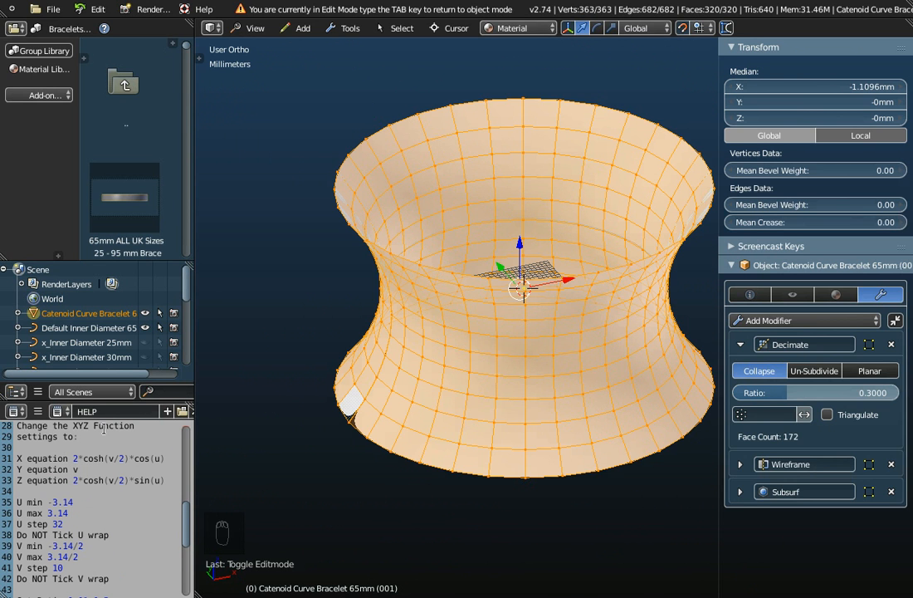
scroll(100, 472, up, 2)
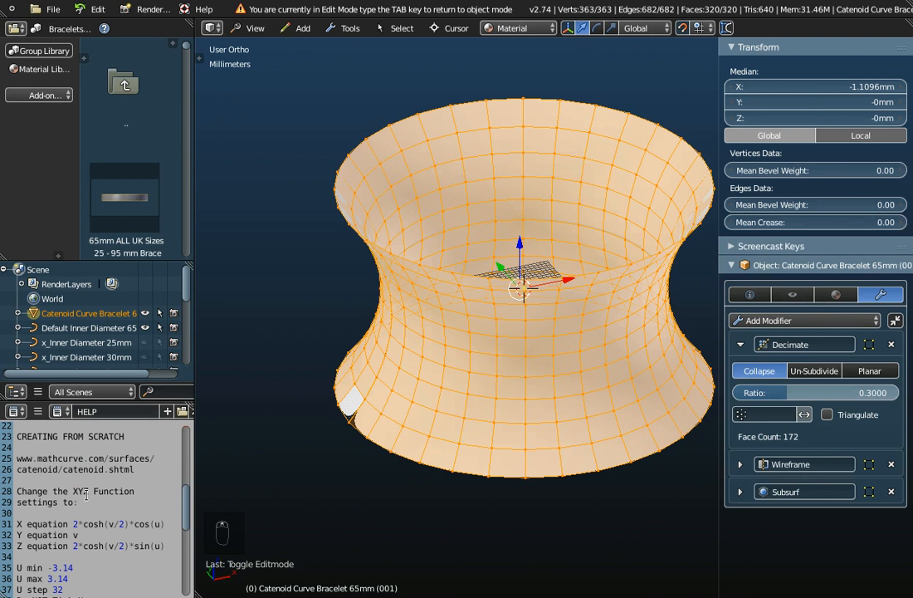
click(301, 28)
mouse_move(307, 52)
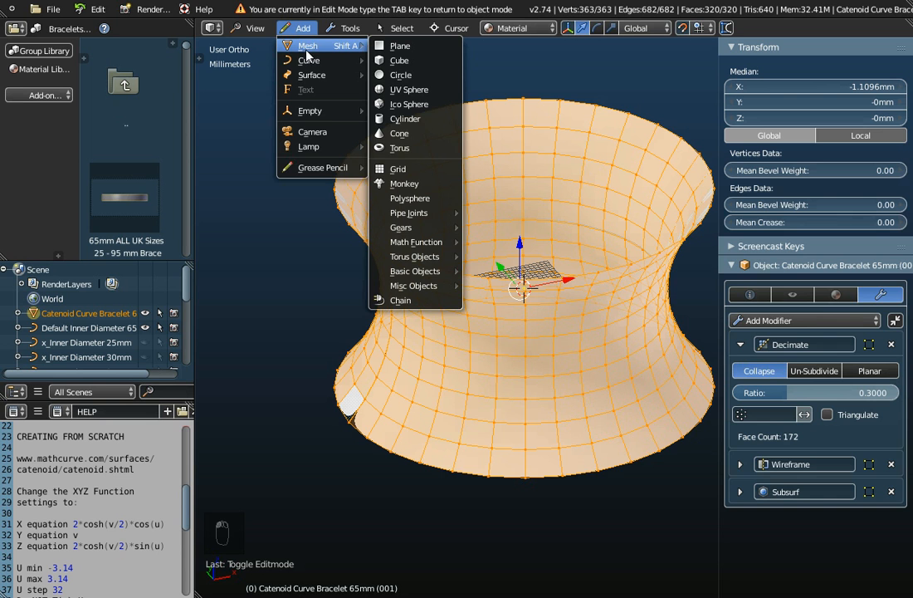
mouse_move(419, 241)
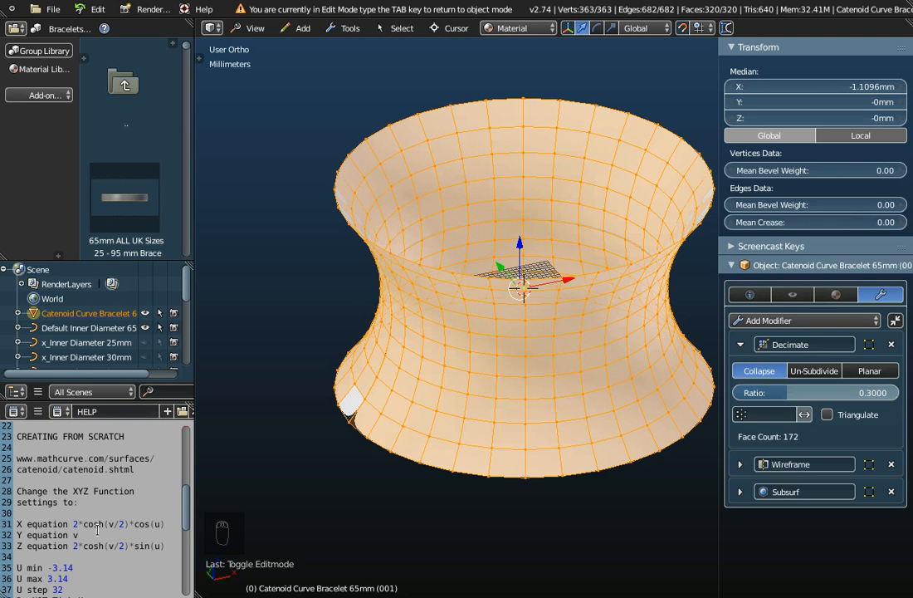
scroll(103, 534, down, 2)
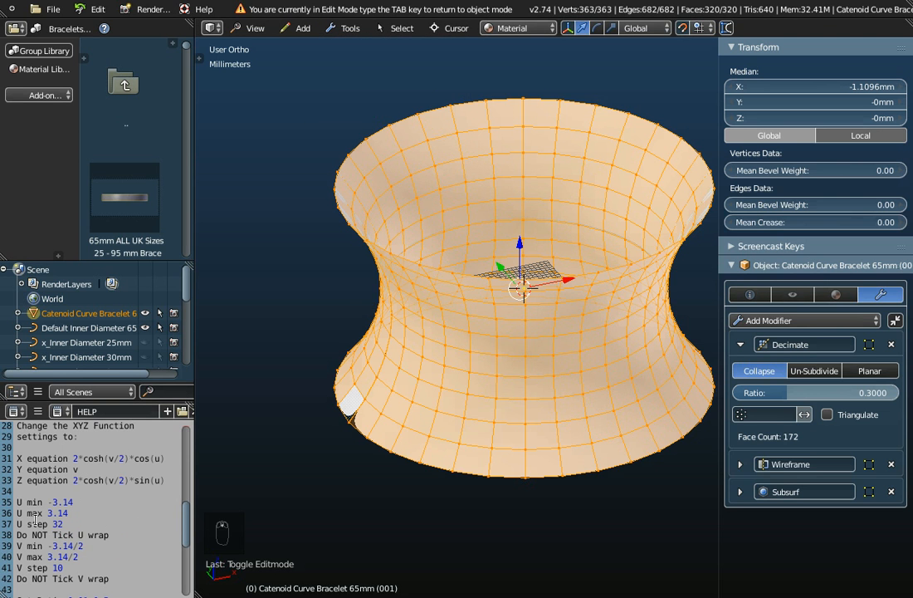
scroll(60, 535, up, 9)
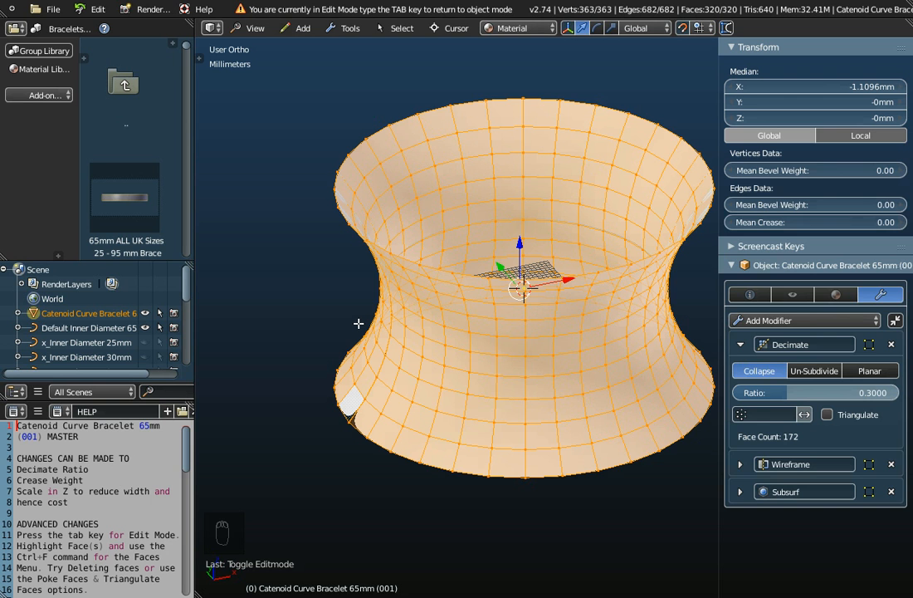
Return to Object Mode, select the Default Inner Diameter 65mm curve and examine how it sits inside the bracelet.
key(Tab)
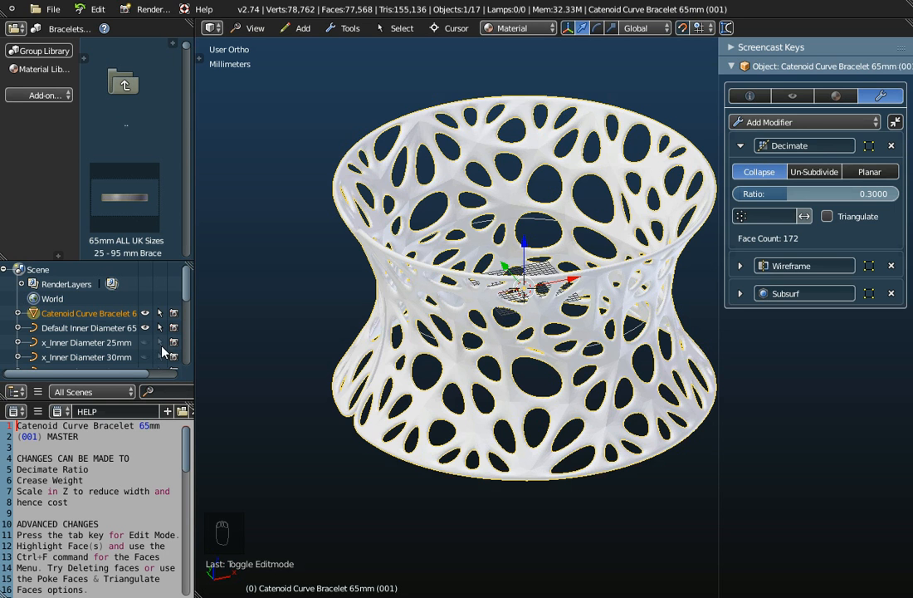
click(94, 333)
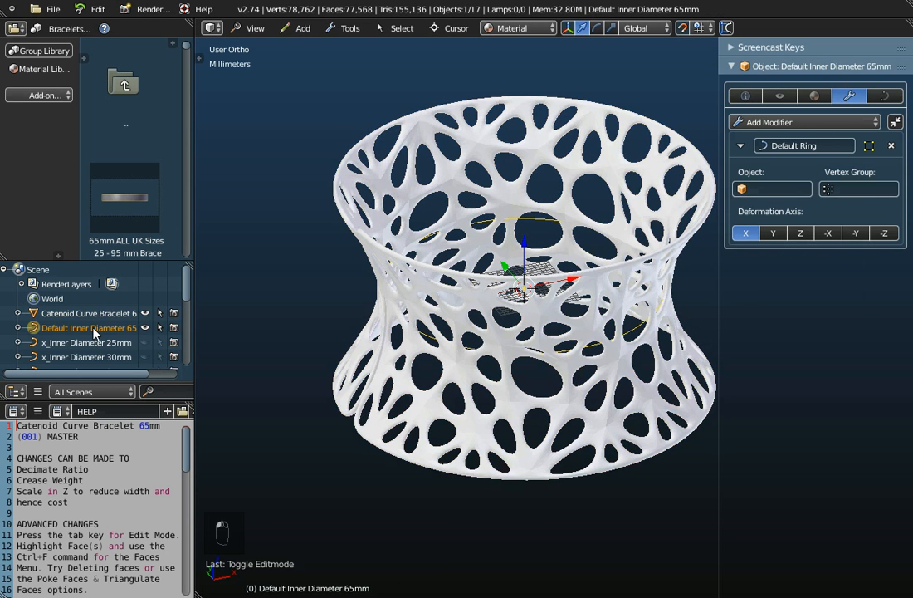
middle_drag(340, 276, 431, 189)
scroll(431, 189, up, 5)
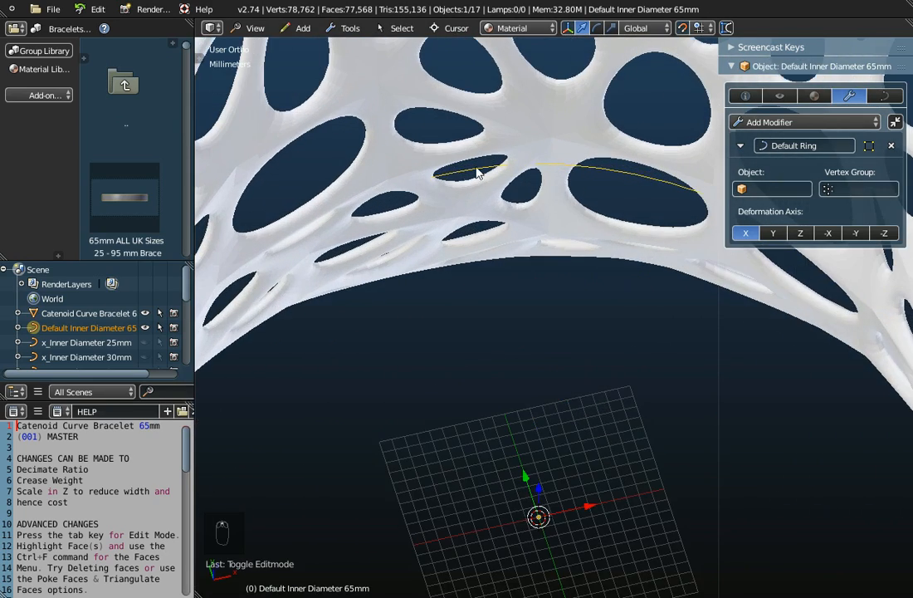
scroll(485, 196, down, 5)
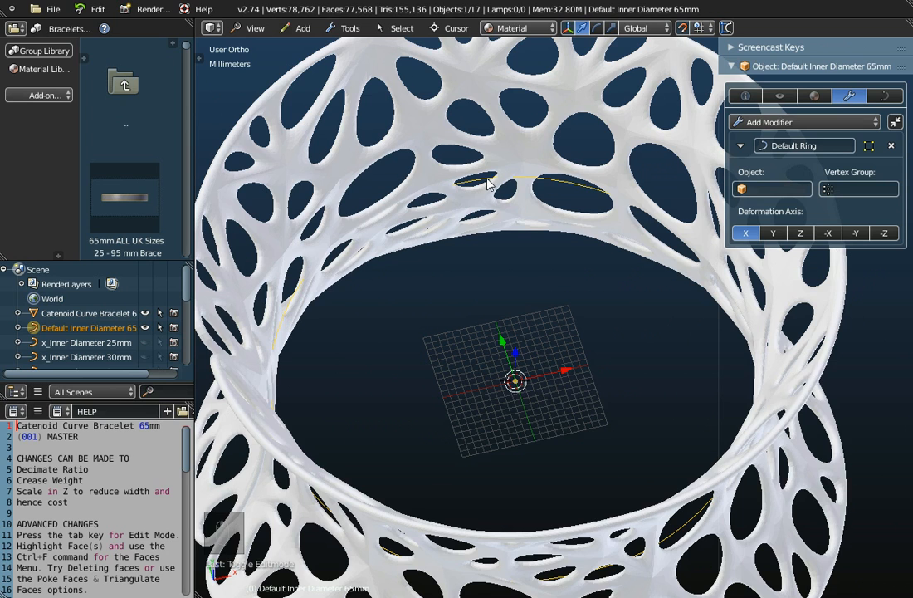
middle_drag(489, 185, 530, 175)
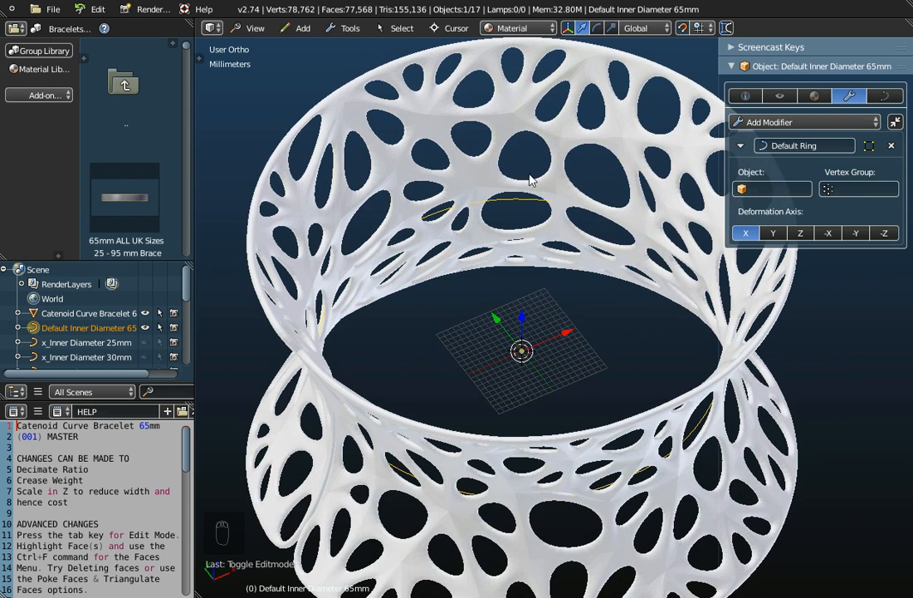
Hide the Default Inner Diameter 65mm curve, show and select x_Inner Diameter 55mm, and set the viewport to the top view.
click(146, 327)
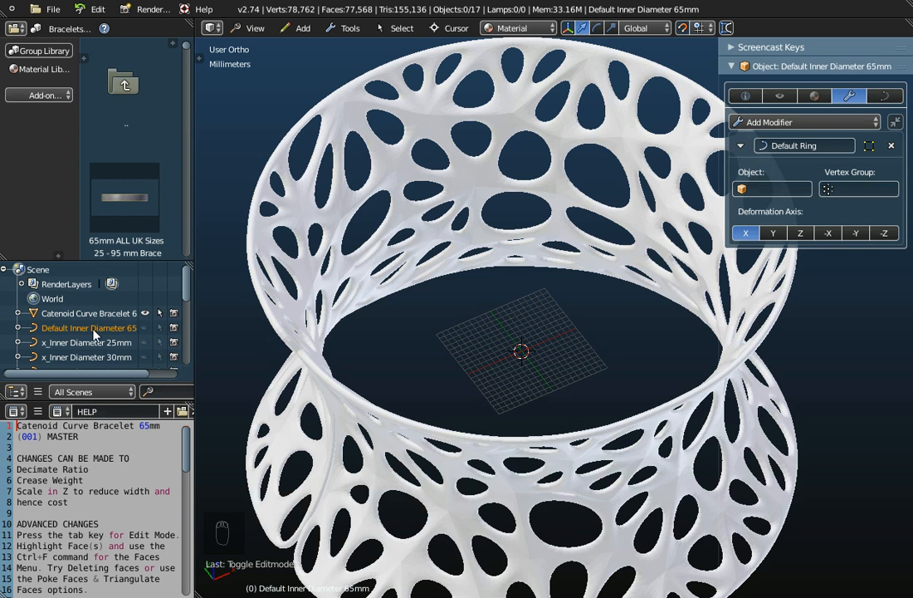
scroll(94, 335, down, 3)
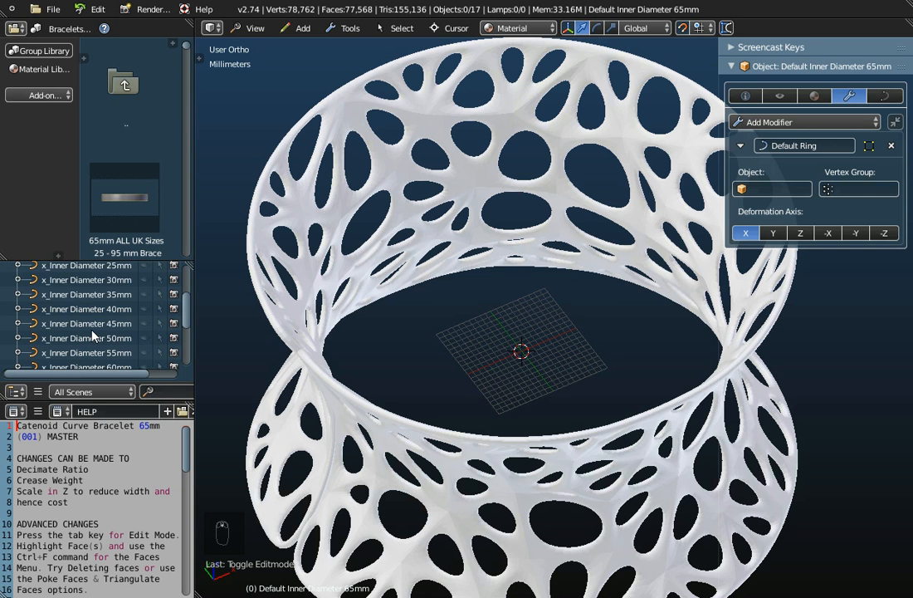
click(144, 352)
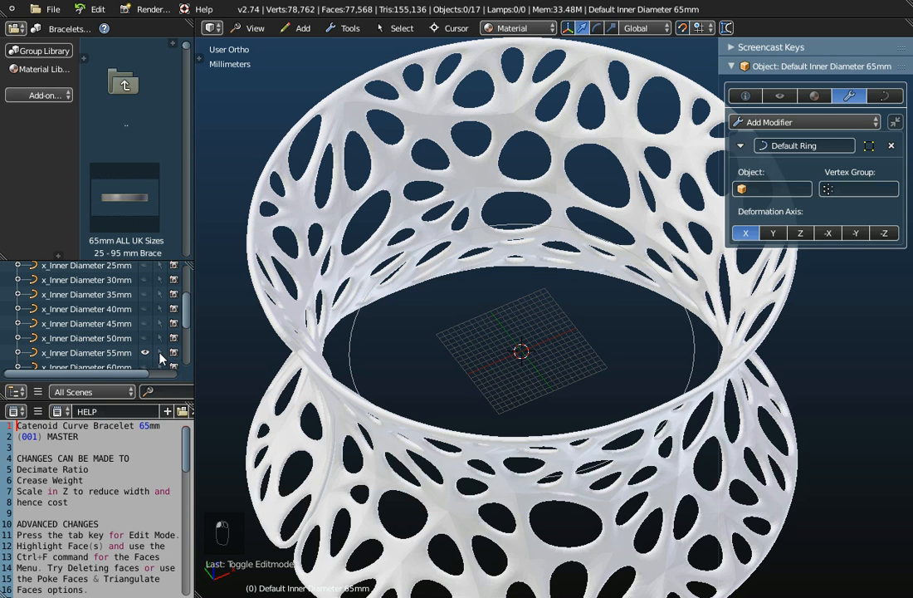
click(89, 353)
middle_drag(471, 322, 461, 389)
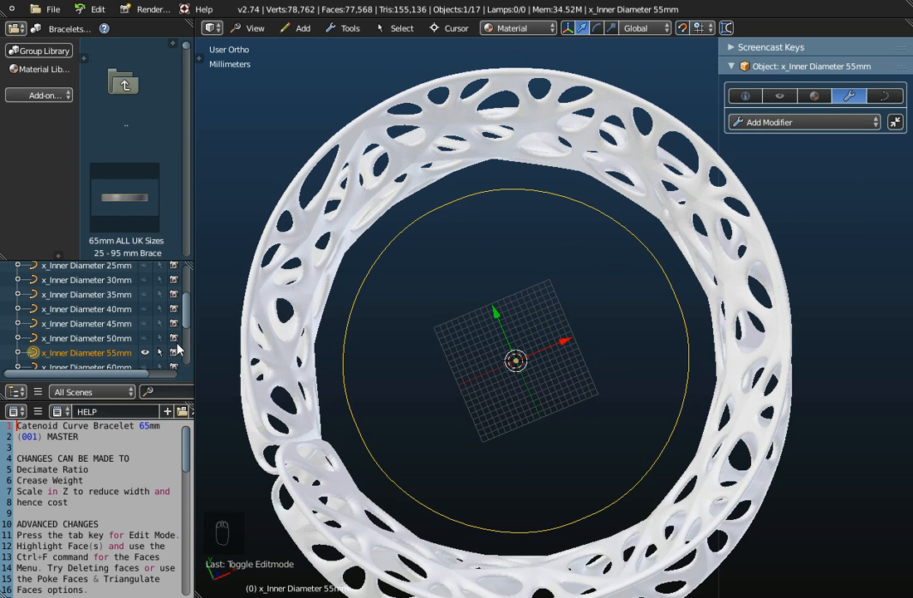
click(257, 28)
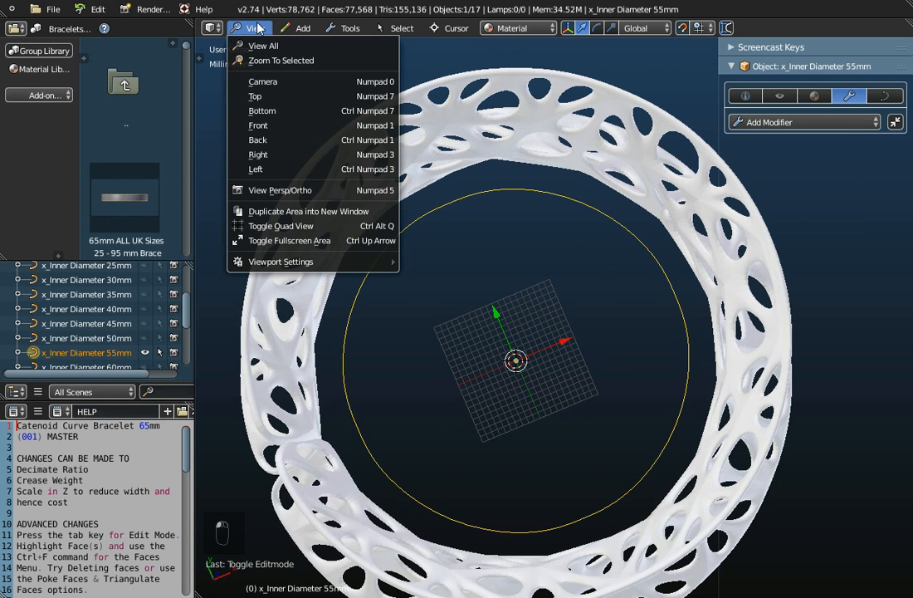
click(261, 96)
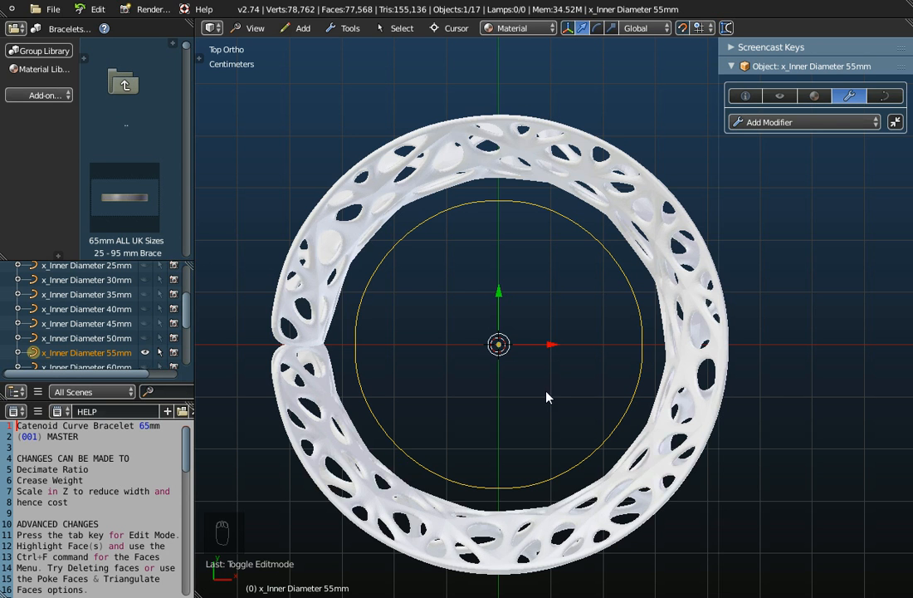
shift+middle_drag(545, 426, 545, 374)
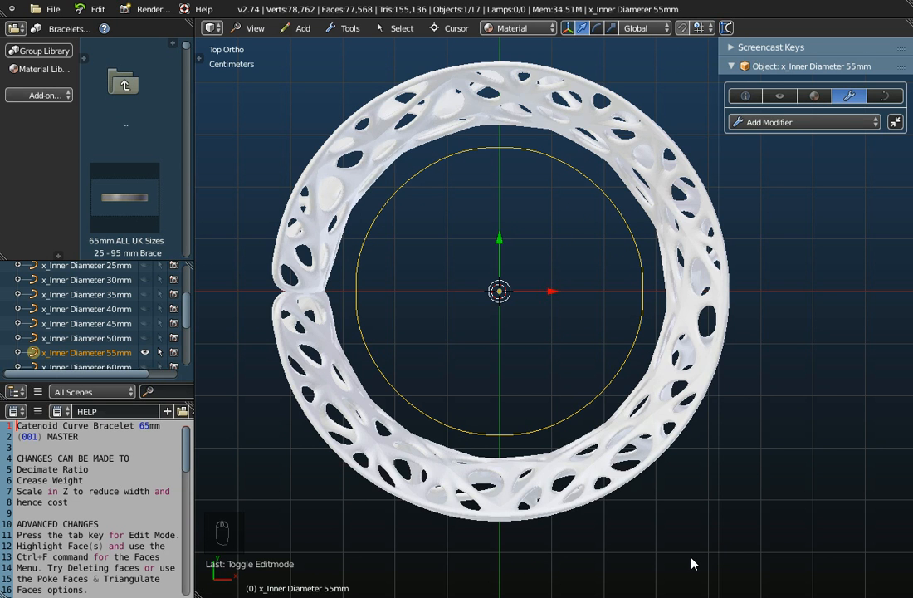
Select the catenoid bracelet and scale it uniformly to about 0.8734 so its inside matches the 55 mm guide curve.
key(s)
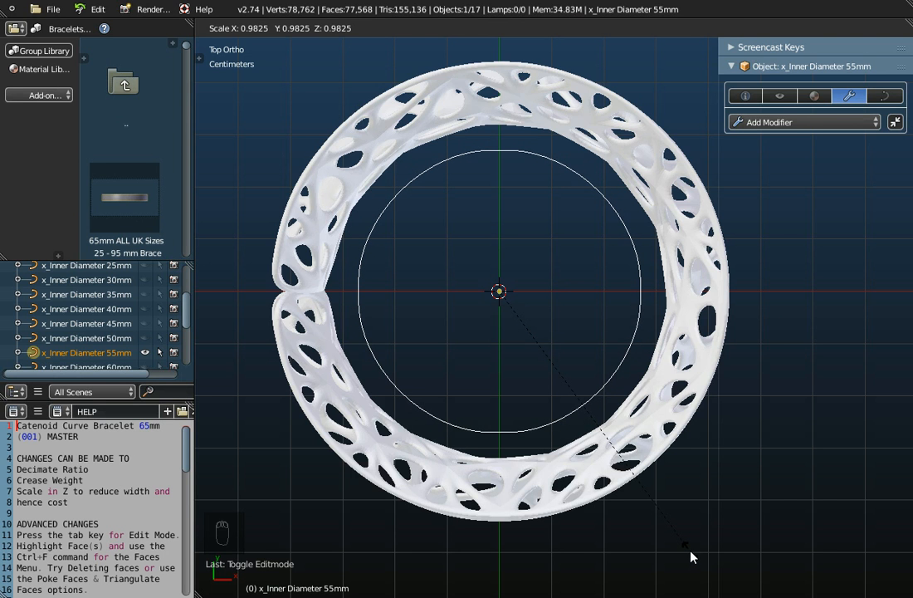
click(691, 556)
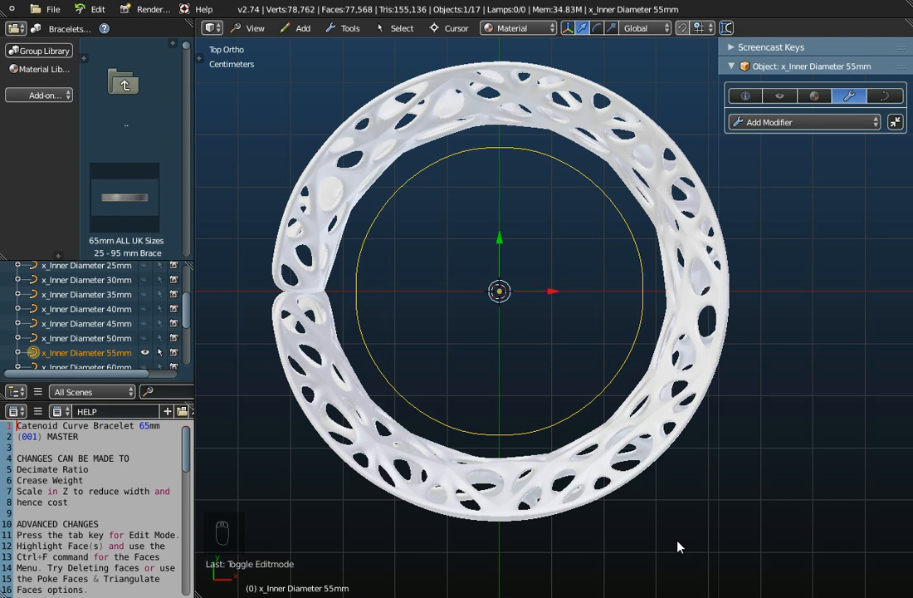
right_click(593, 471)
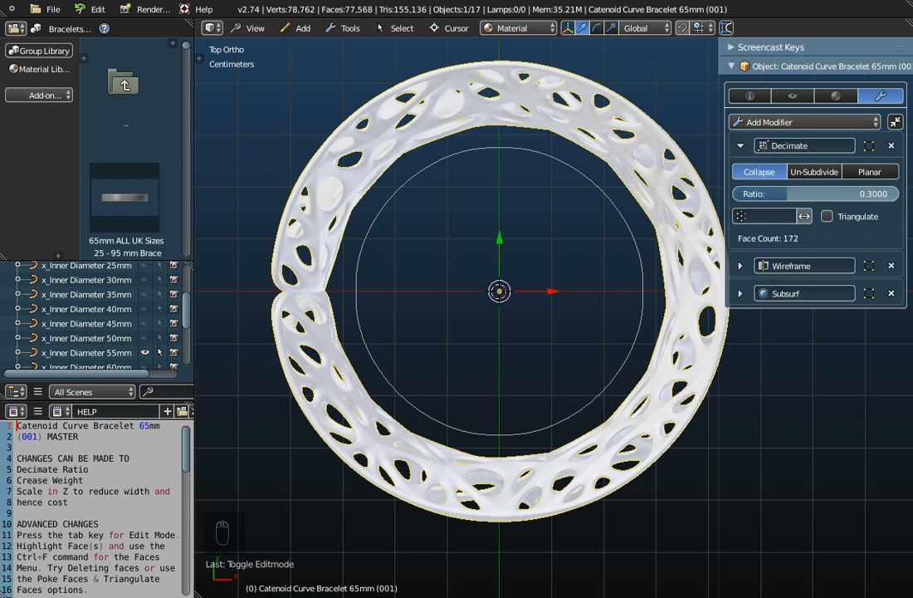
shift+middle_drag(684, 559, 665, 518)
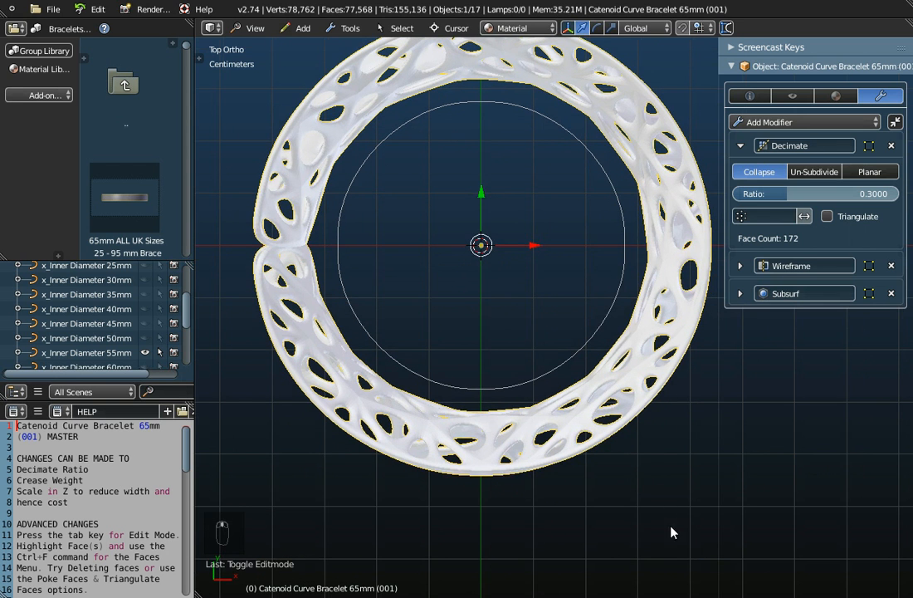
key(s)
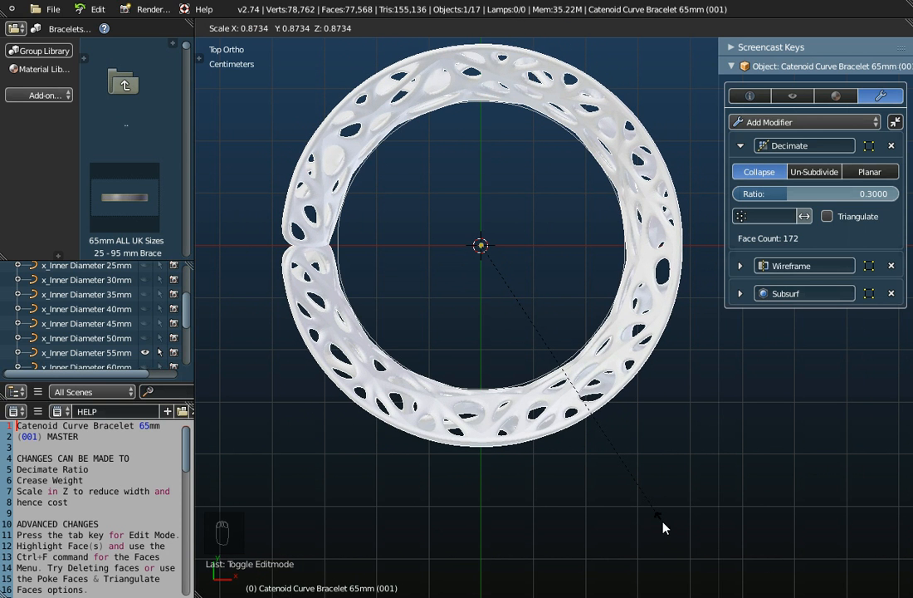
click(663, 527)
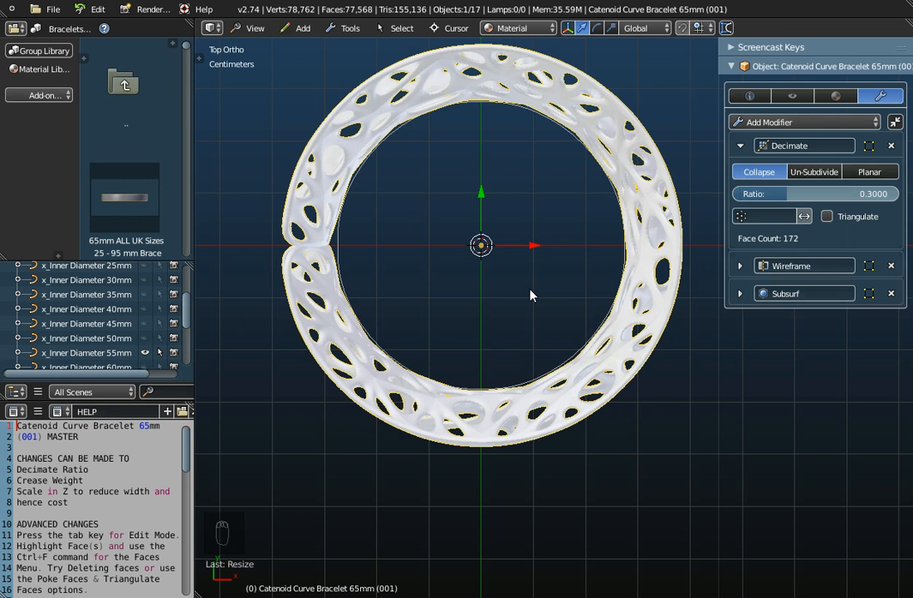
Apply the bracelet's scale and check its inner edge and hole pattern against the 55 mm guide curve.
key(ctrl+a)
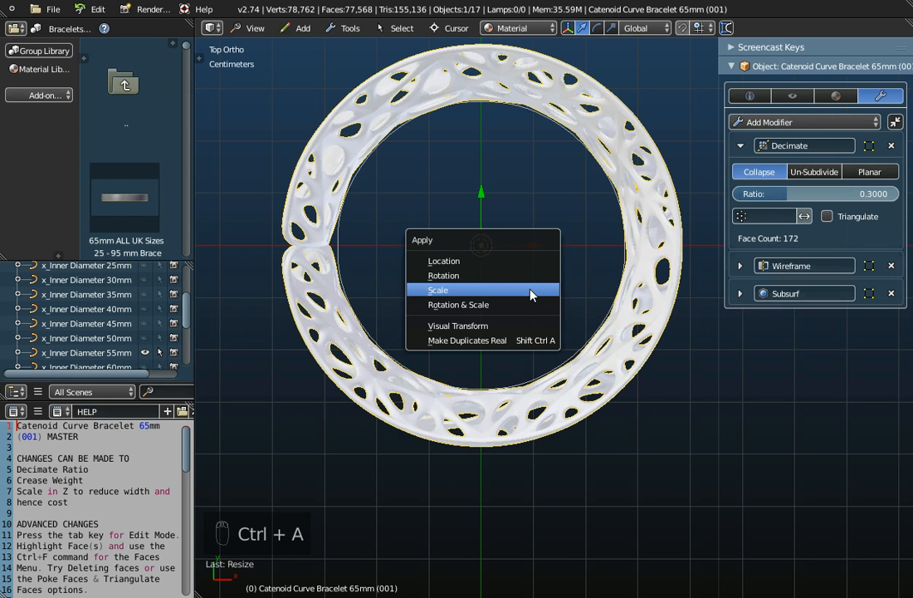
click(531, 290)
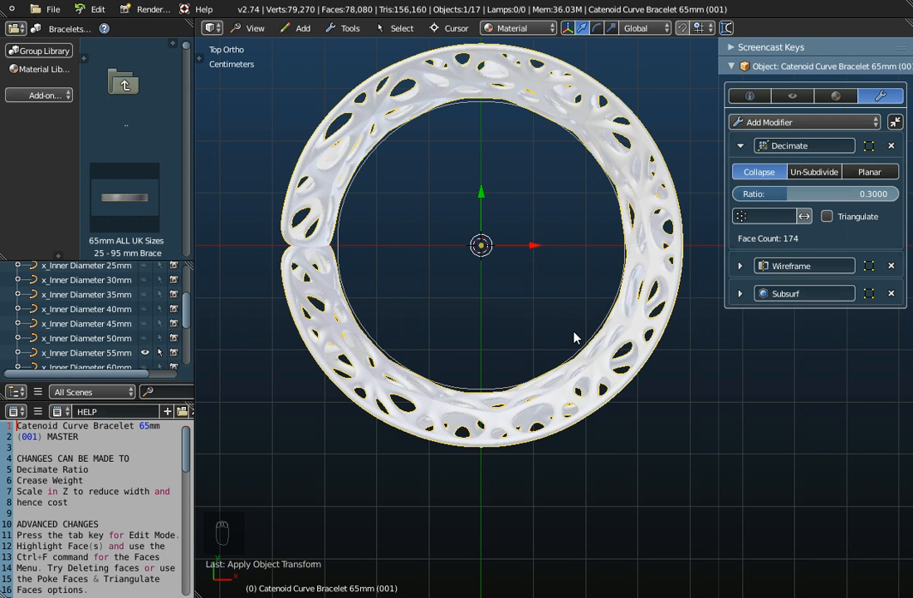
scroll(552, 374, up, 3)
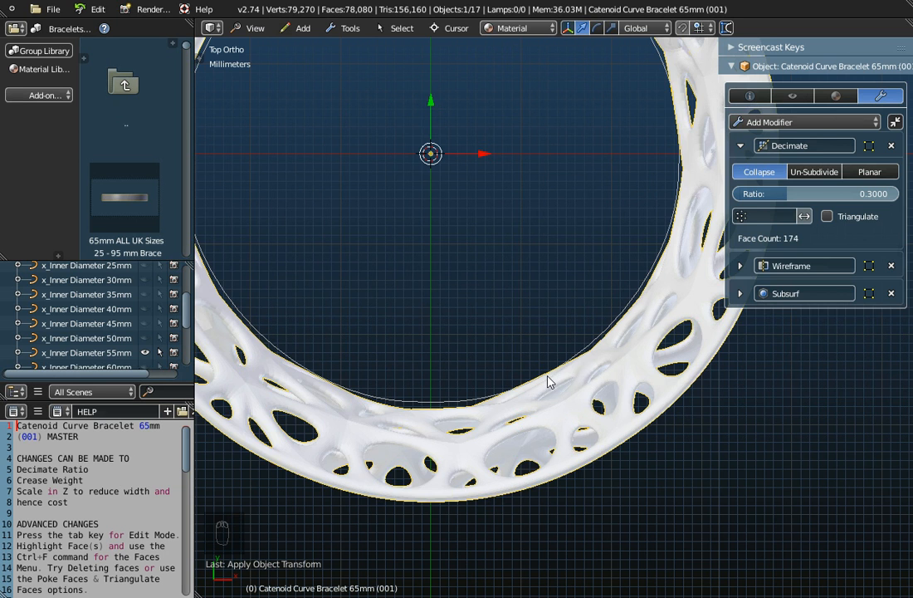
scroll(548, 378, up, 3)
scroll(548, 381, down, 6)
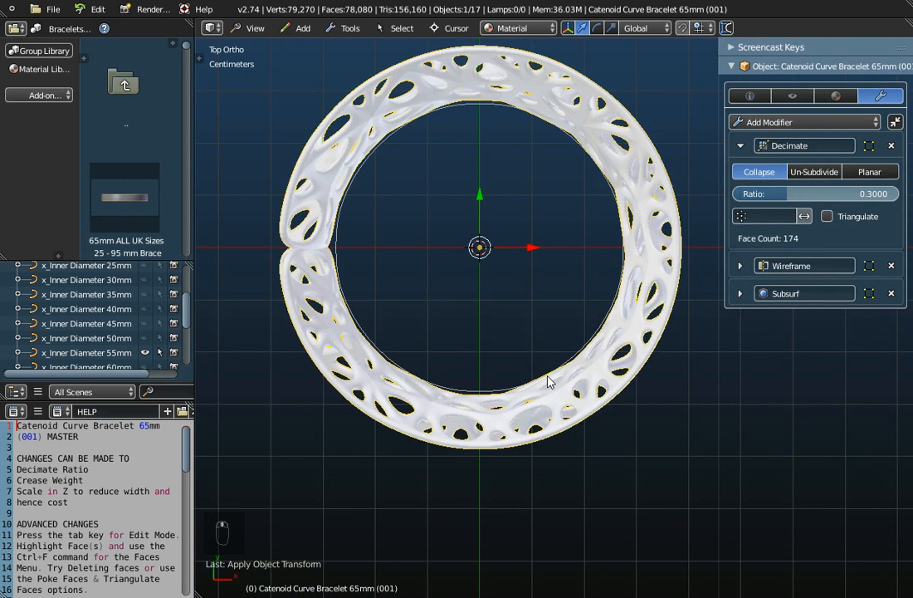
middle_drag(551, 419, 528, 285)
scroll(528, 285, up, 4)
scroll(524, 286, down, 4)
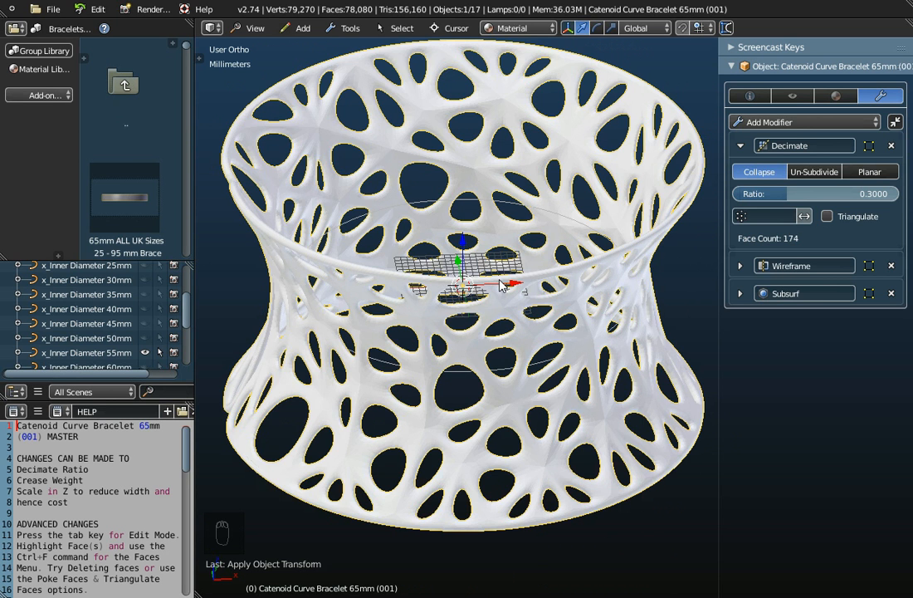
Turn snapping back on and view the whole resized bracelet from the side.
click(681, 29)
scroll(521, 186, down, 2)
middle_drag(521, 186, 521, 155)
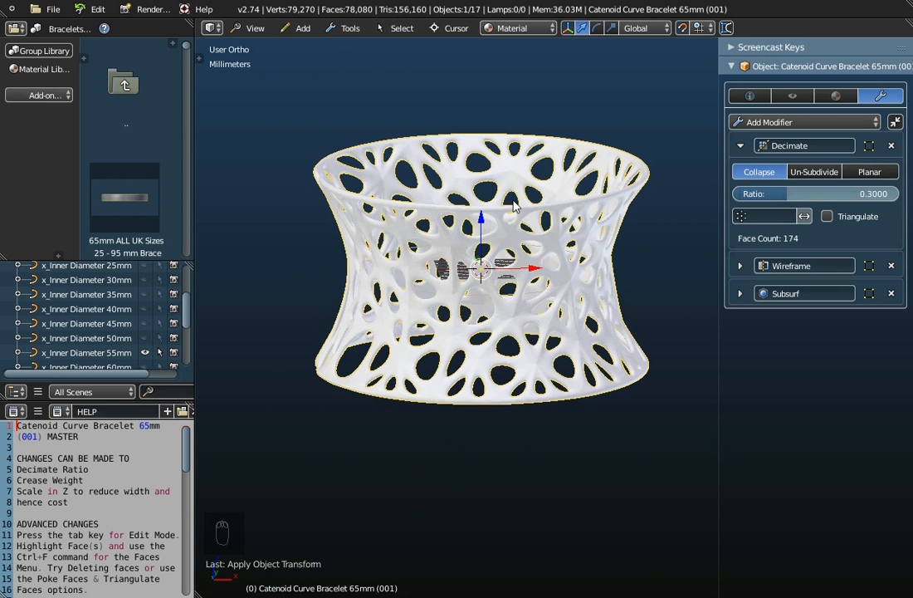
Raise the bracelet's Decimate ratio to 1.0 and view the resulting hole pattern from the side.
middle_drag(513, 205, 523, 248)
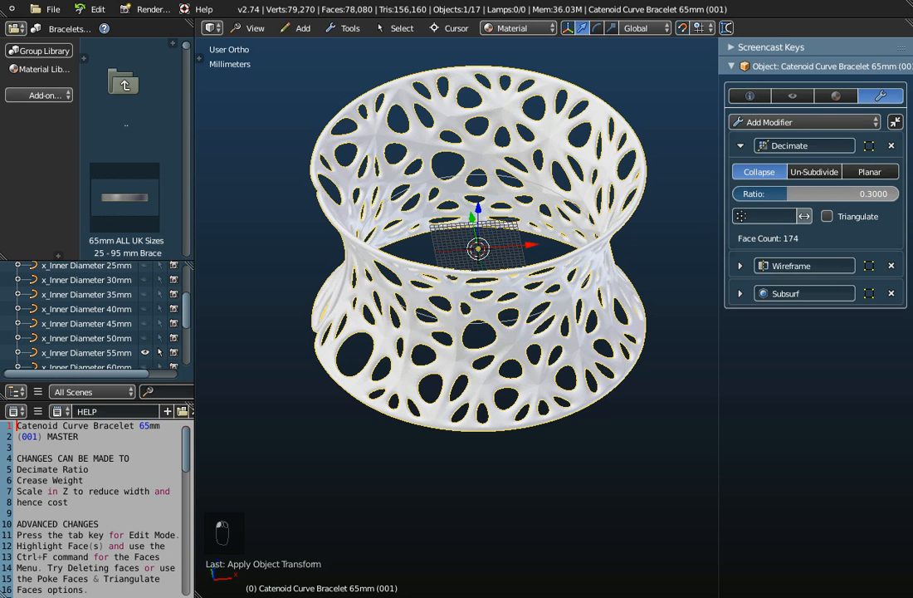
drag(788, 193, 900, 193)
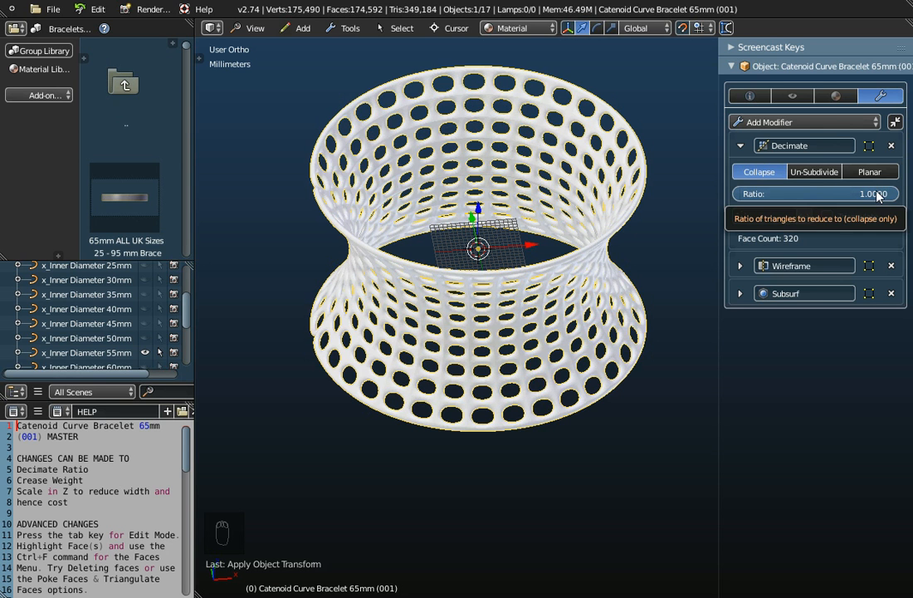
middle_drag(469, 262, 472, 220)
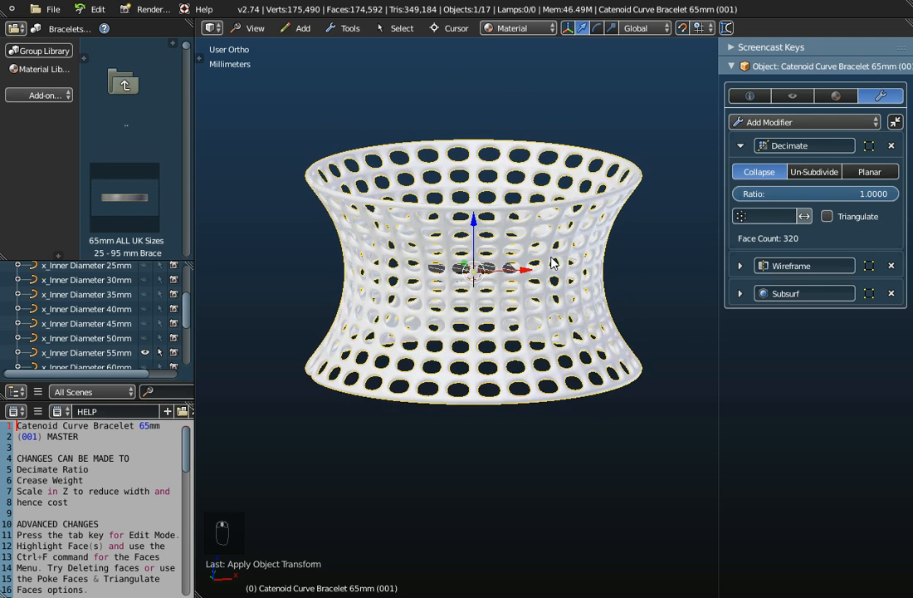
Compare the bracelet's editable base mesh with its finished hole pattern, checking the middle area up close in Edit and Object Mode.
key(Tab)
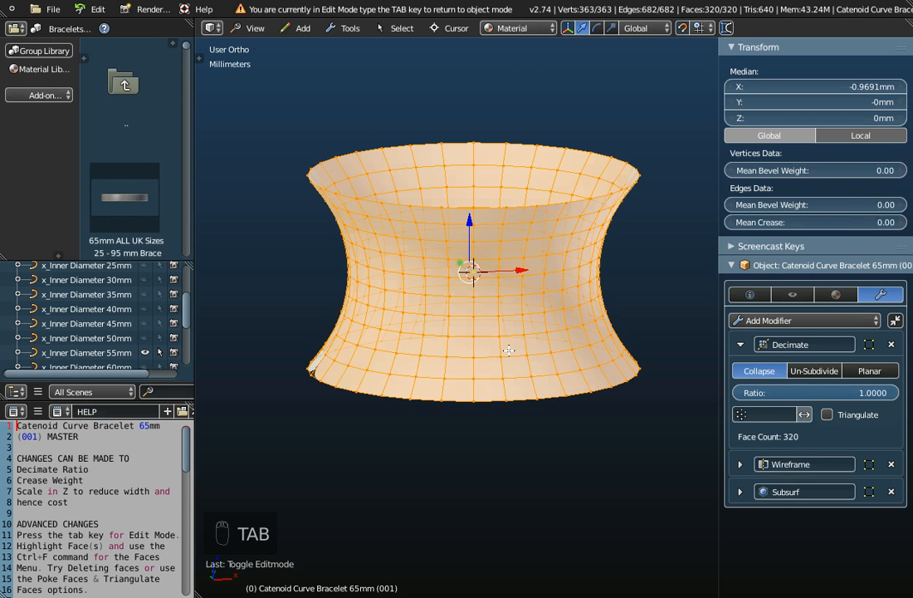
key(Tab)
key(Tab)
key(Tab)
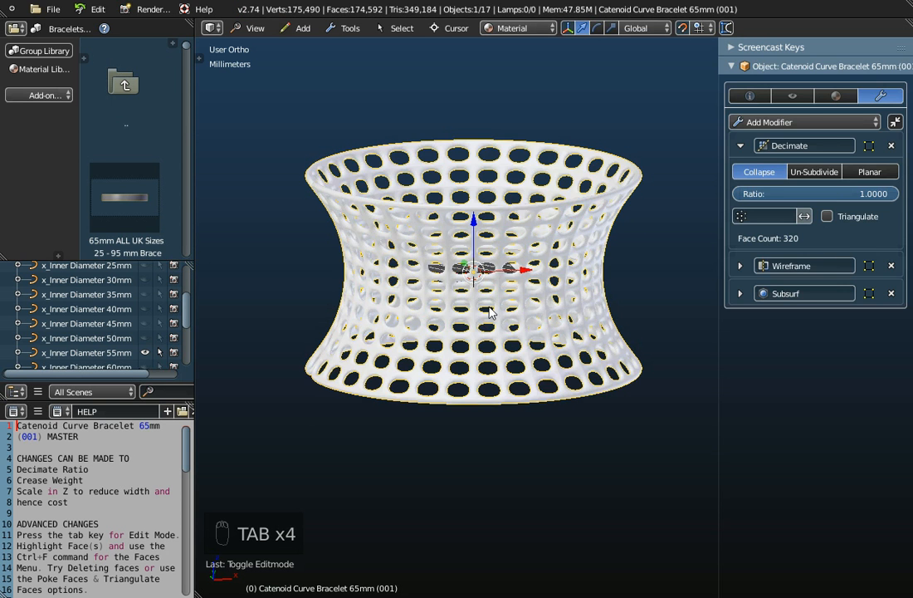
key(Tab)
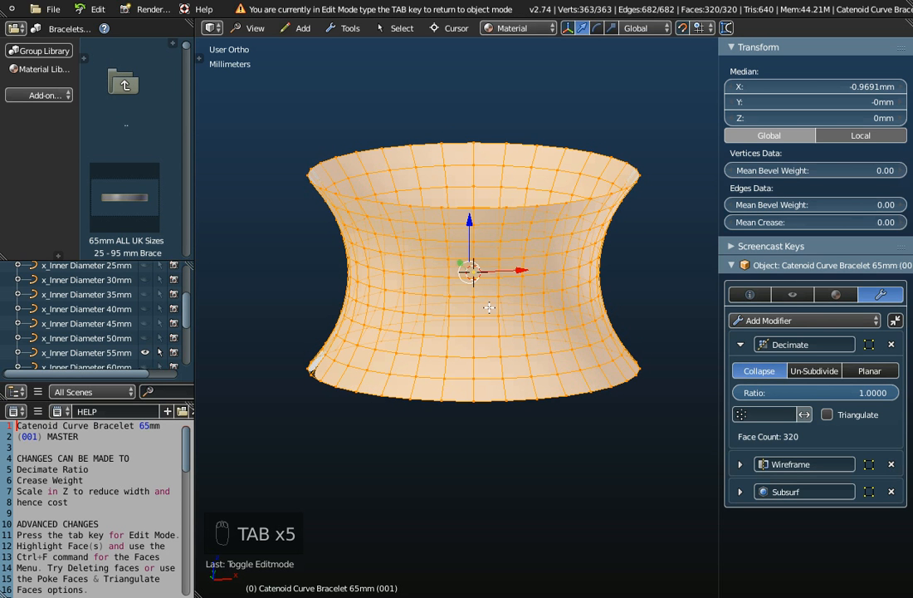
key(Tab)
key(Tab)
scroll(472, 283, up, 6)
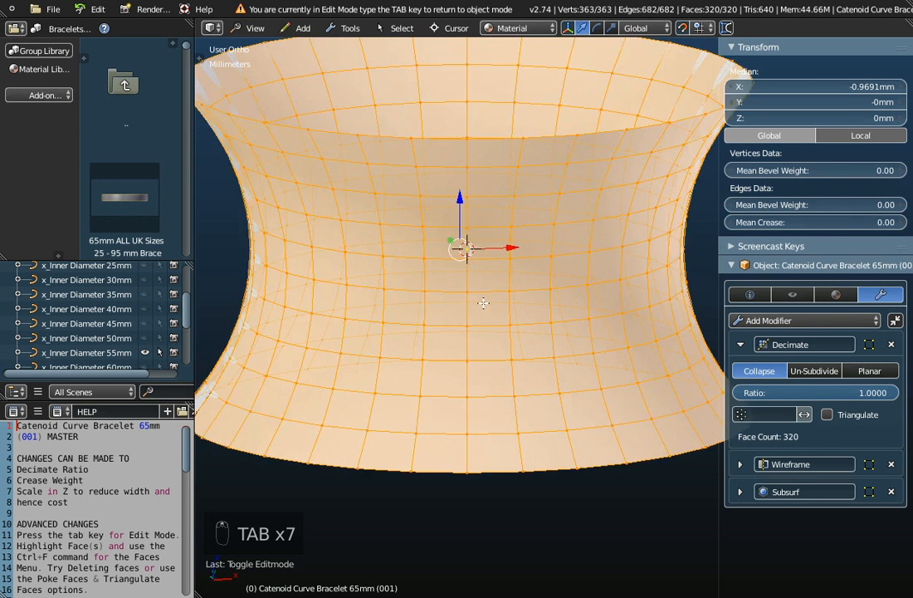
scroll(482, 309, down, 2)
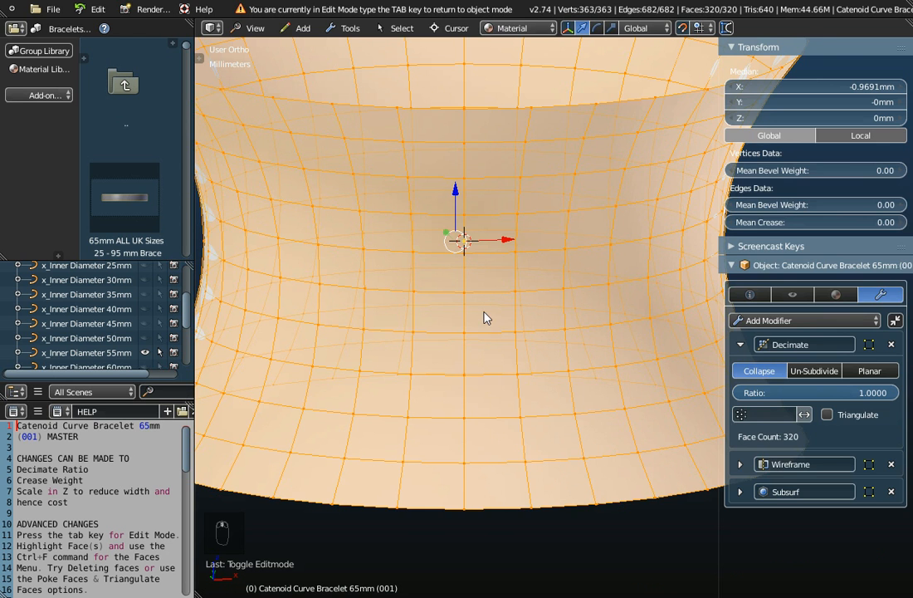
key(Tab)
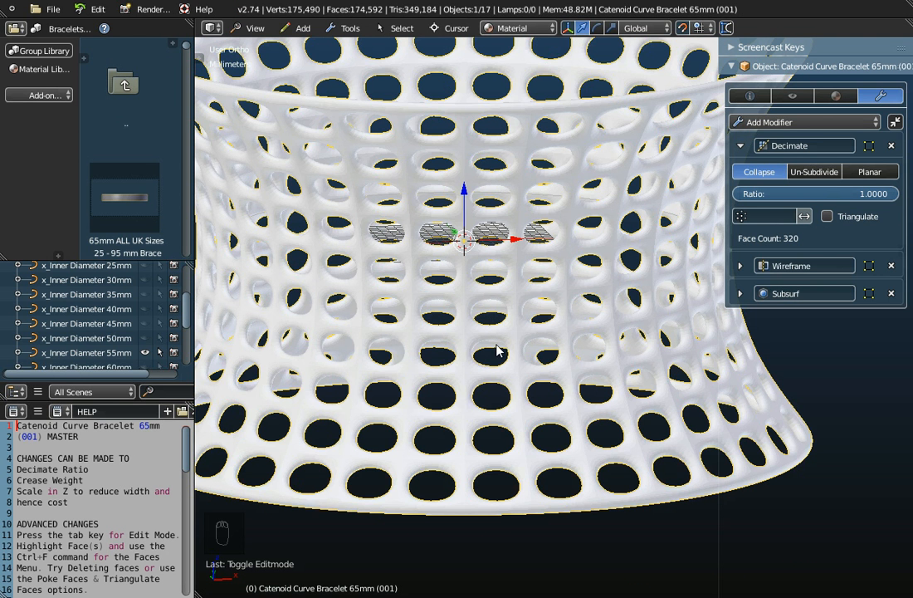
key(Tab)
key(Tab)
scroll(497, 346, down, 4)
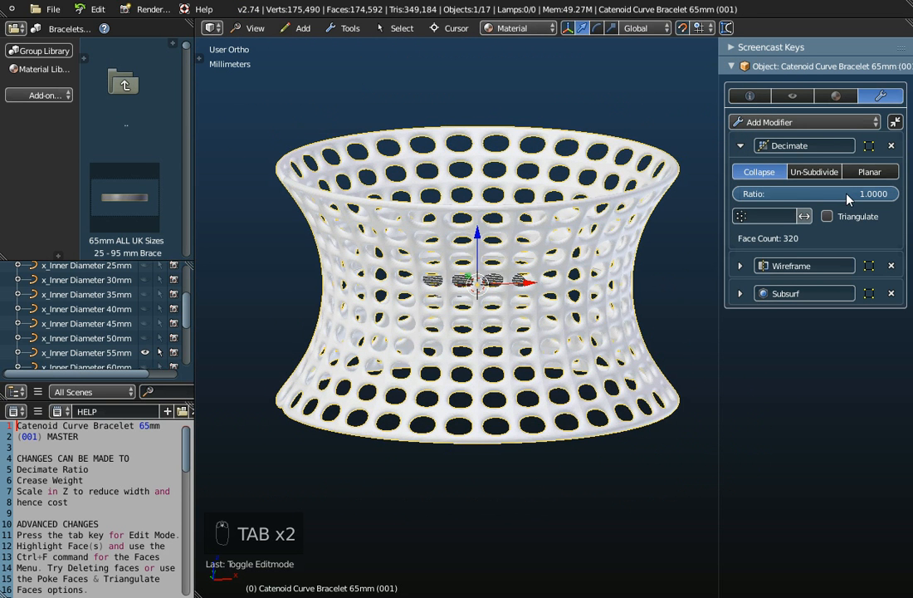
Try a Decimate ratio of 0.3366 on the bracelet and compare the irregular pattern with the base mesh.
drag(847, 198, 788, 194)
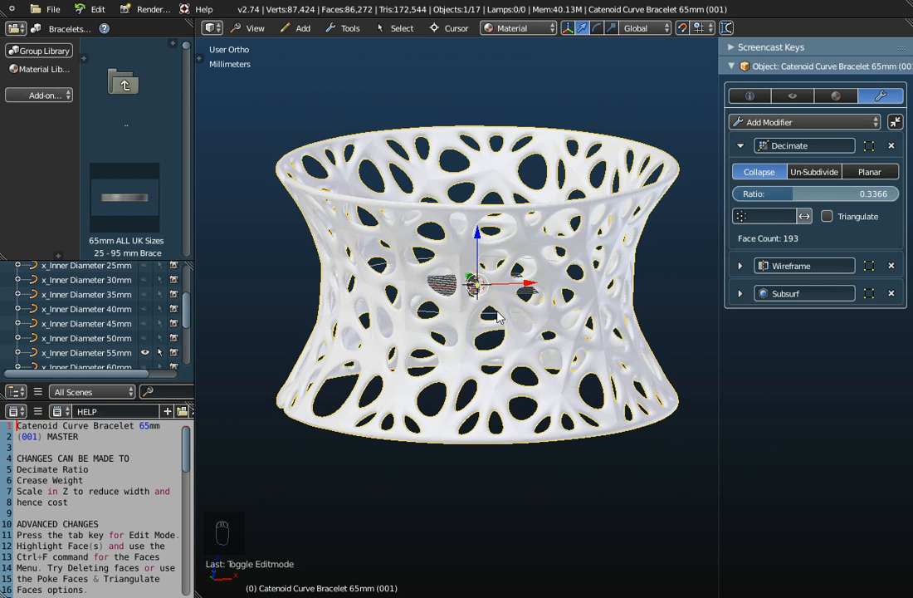
key(Tab)
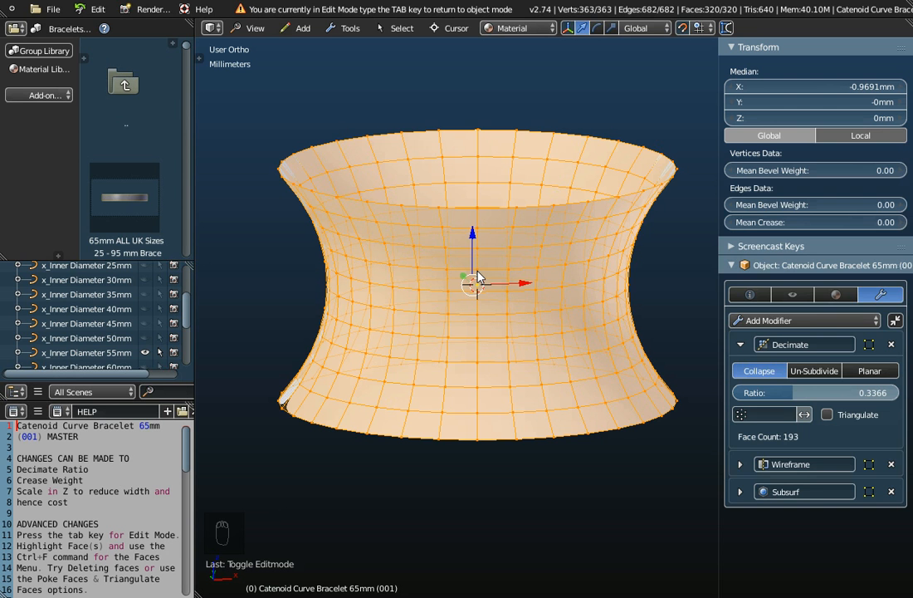
key(Tab)
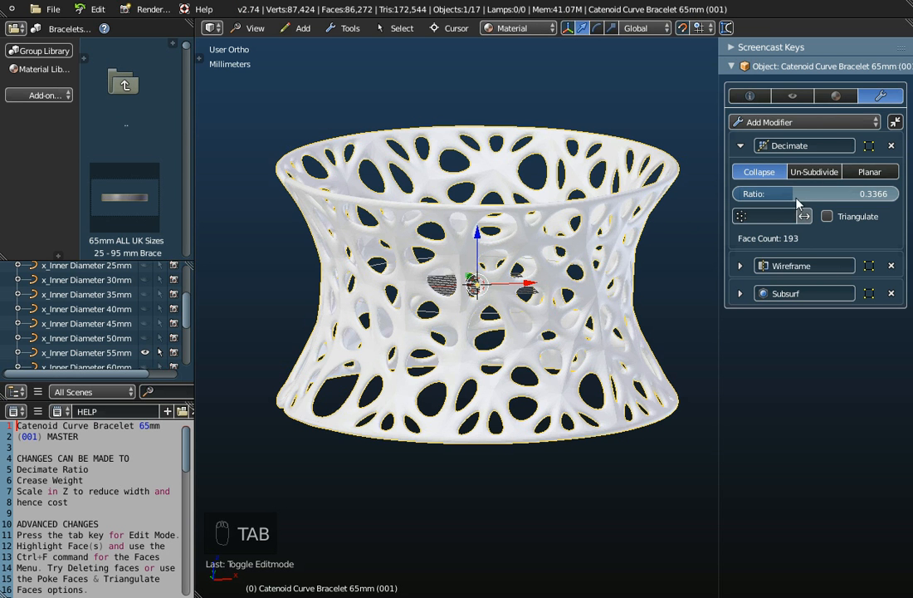
key(Tab)
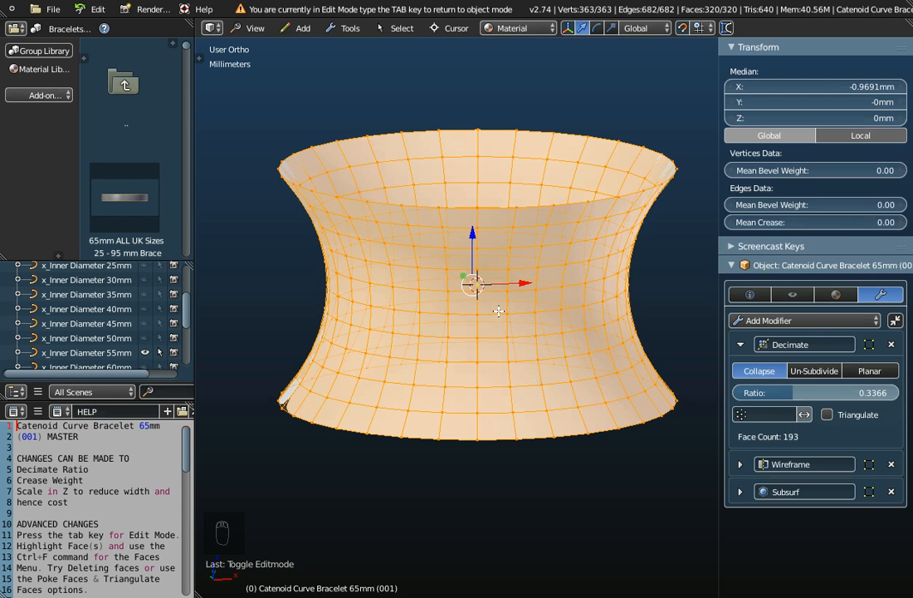
key(Tab)
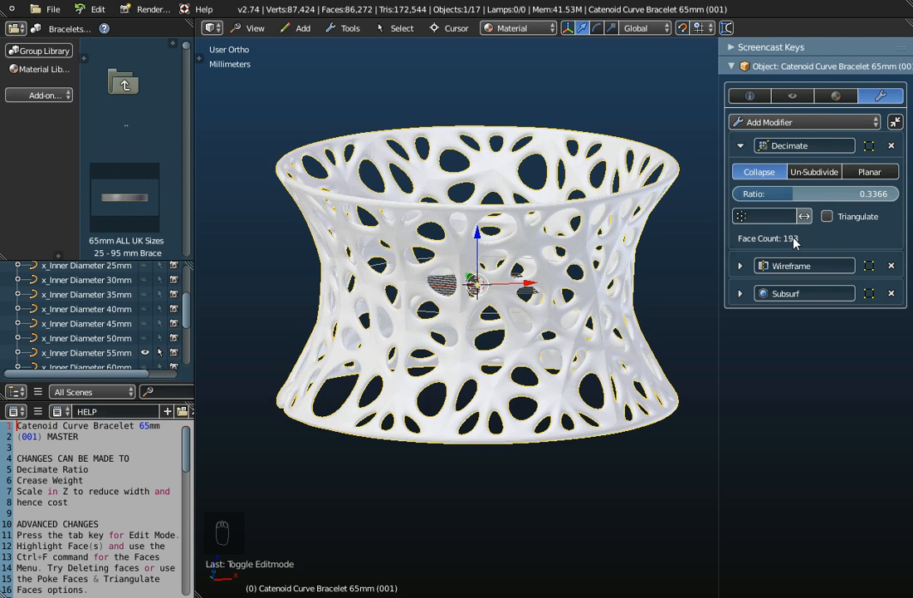
Return the Decimate ratio to 1.0 and compare the regular grid pattern with the base mesh.
drag(778, 193, 891, 197)
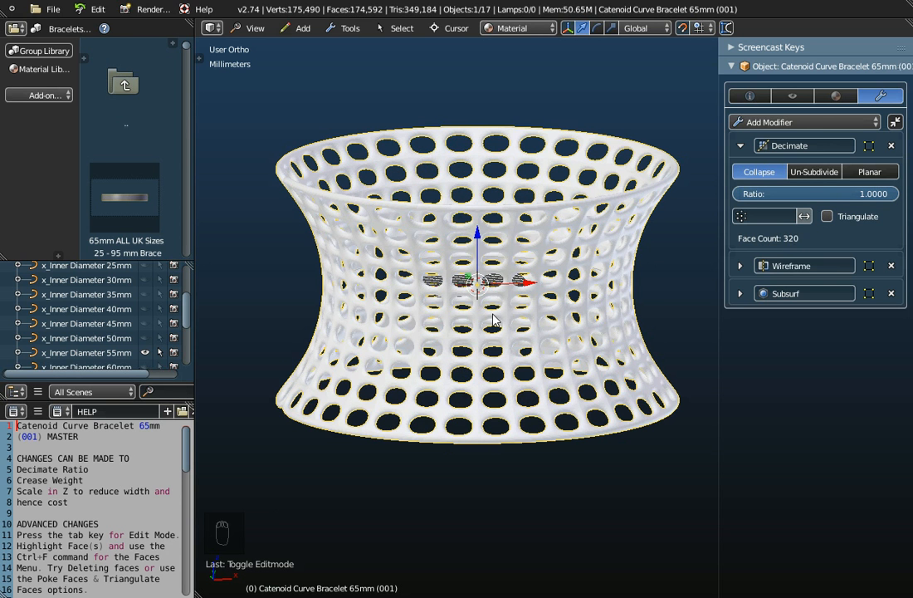
key(Tab)
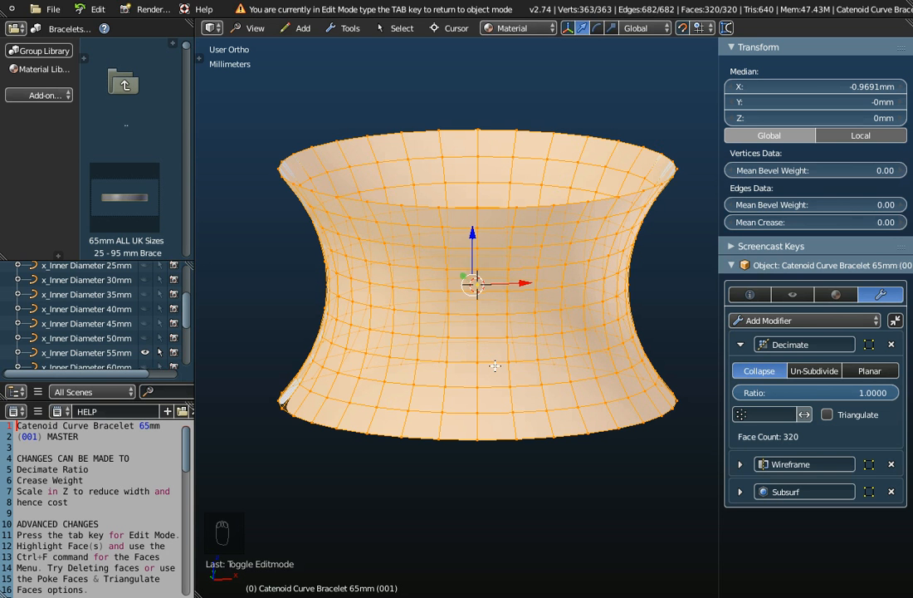
middle_drag(468, 351, 467, 319)
key(Tab)
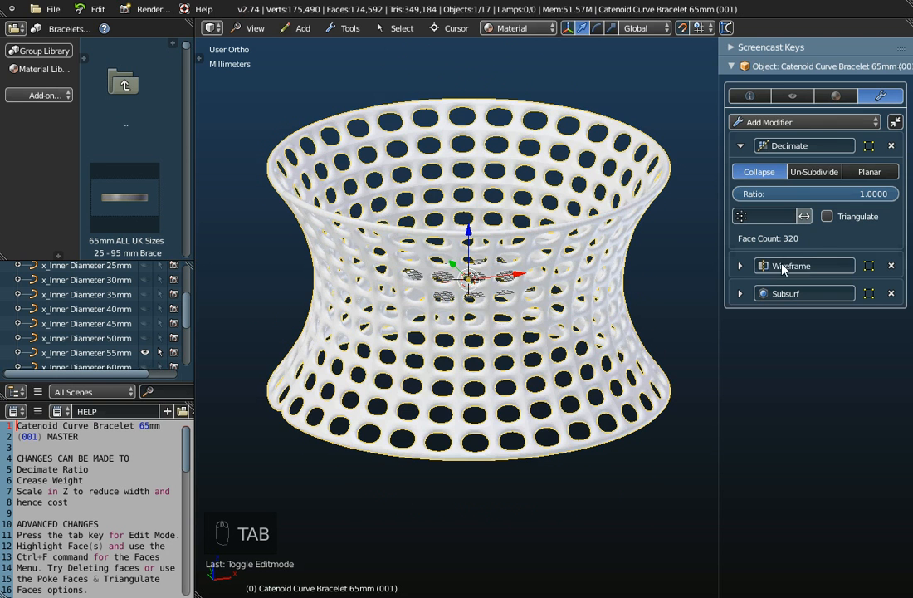
Try a Decimate ratio of 0.1584 on the bracelet and compare the coarse pattern with the base mesh.
drag(815, 194, 679, 194)
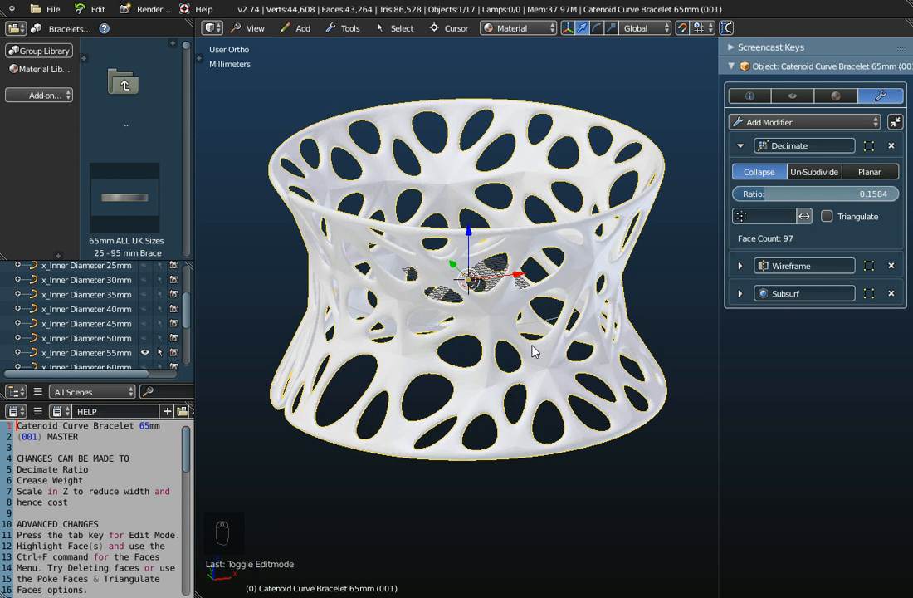
key(Tab)
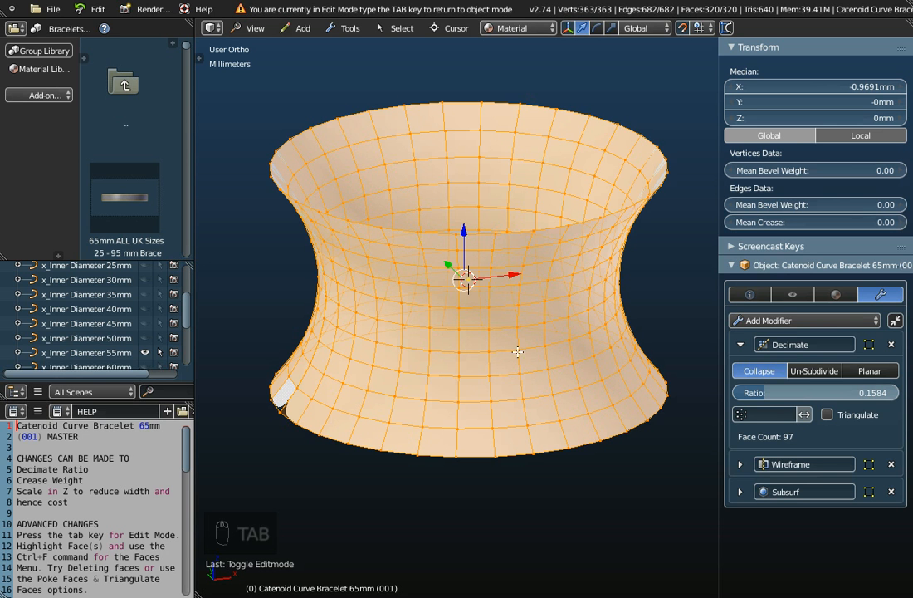
key(Tab)
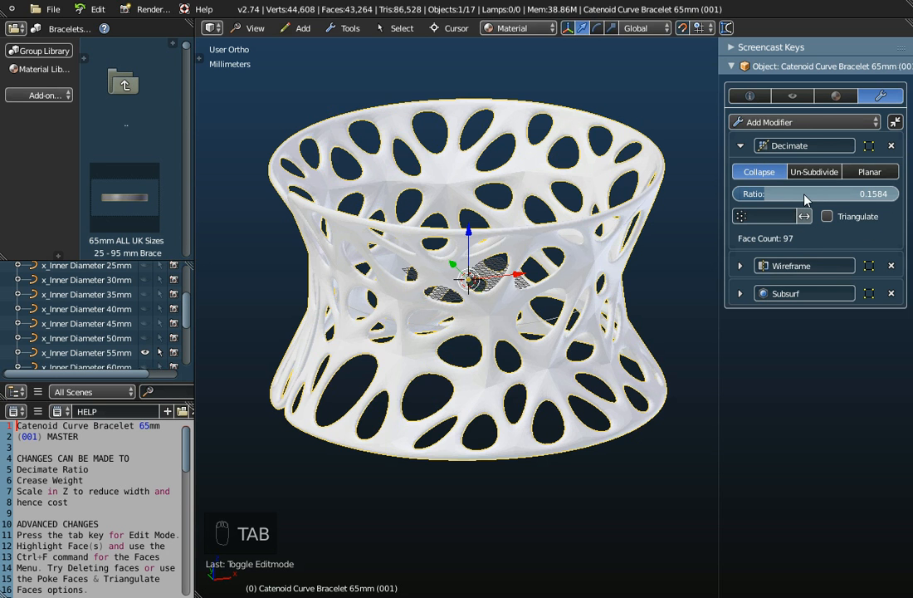
Try a Decimate ratio of 0.4257 on the bracelet, then restore the ratio to 1.0.
middle_drag(540, 307, 568, 319)
mouse_move(791, 193)
mouse_down()
mouse_move(856, 201)
mouse_move(804, 202)
mouse_up()
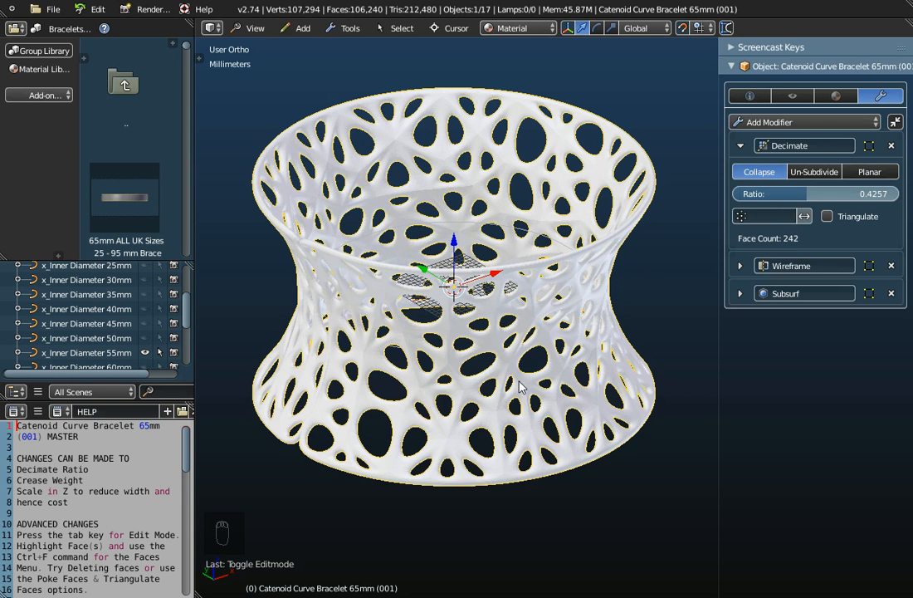
drag(788, 193, 897, 193)
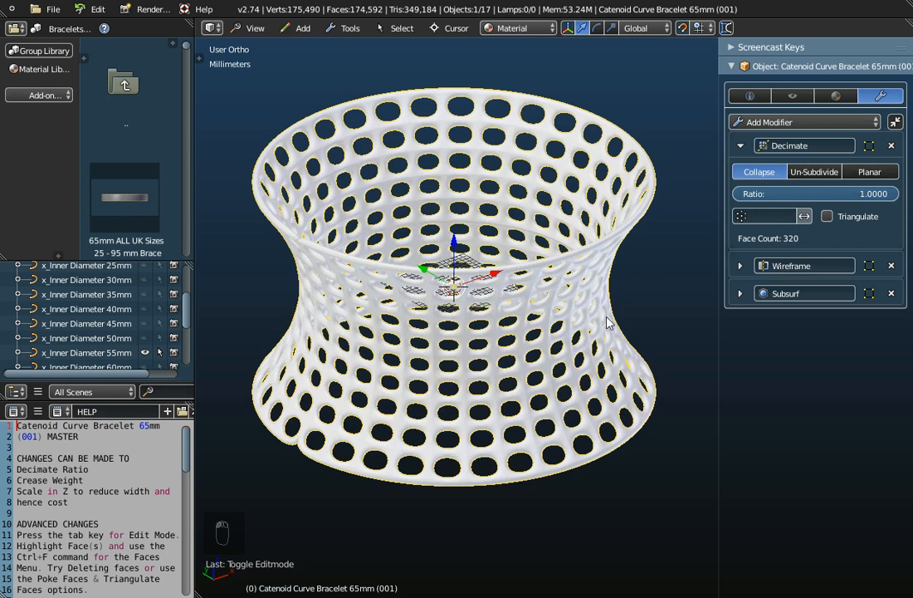
middle_drag(477, 367, 453, 398)
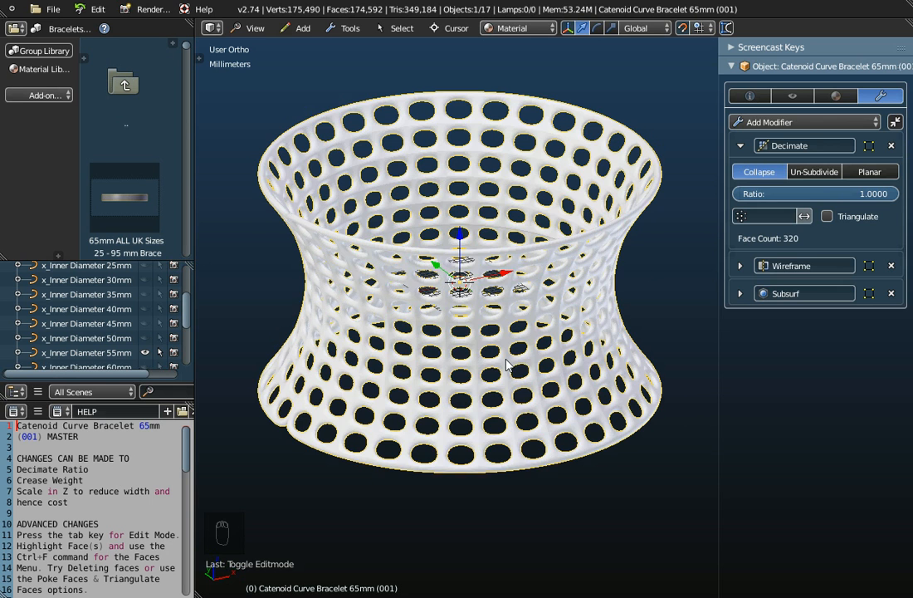
Delete one front vertex on the middle row of the bracelet's mesh and inspect the enlarged opening in Object Mode.
key(Tab)
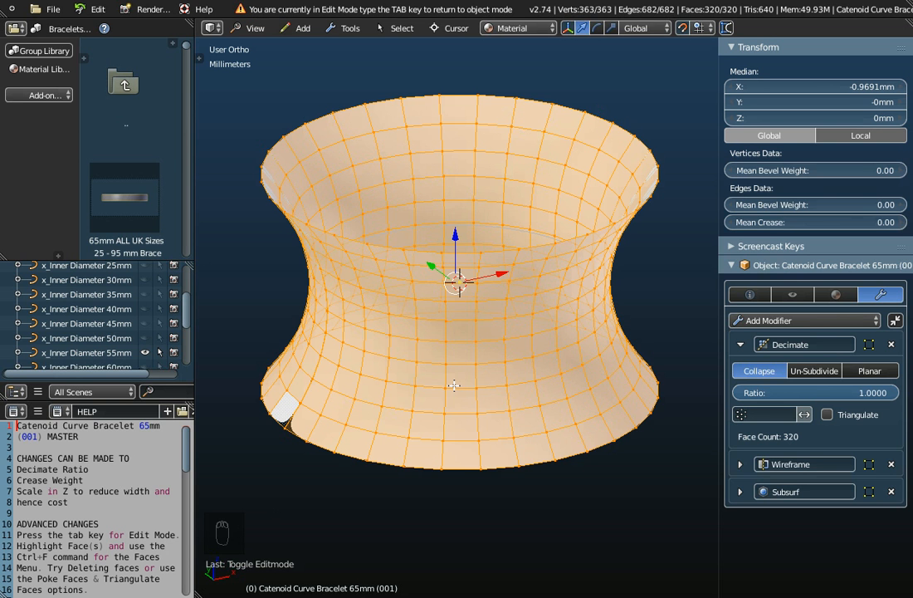
right_click(447, 322)
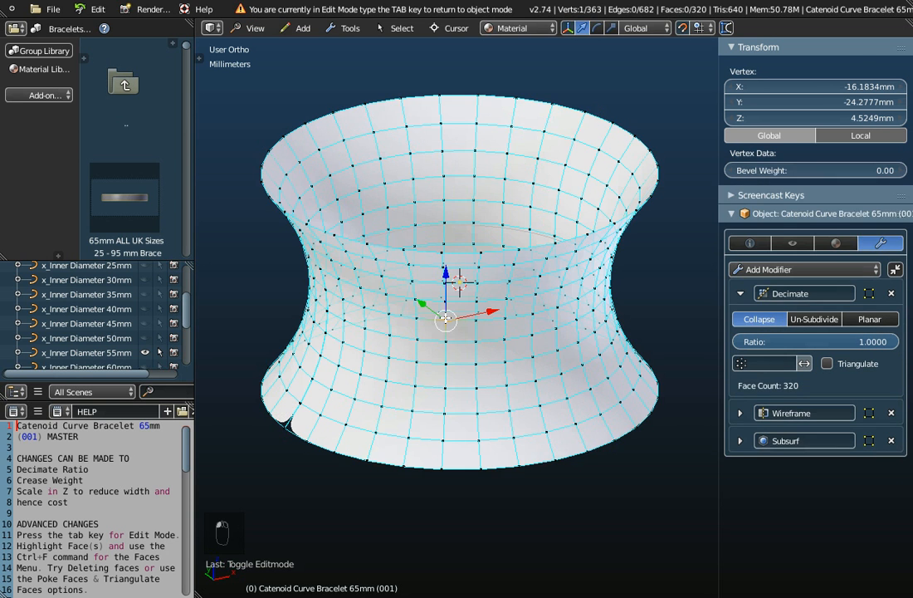
scroll(453, 324, up, 5)
middle_drag(452, 324, 409, 221)
right_click(477, 196)
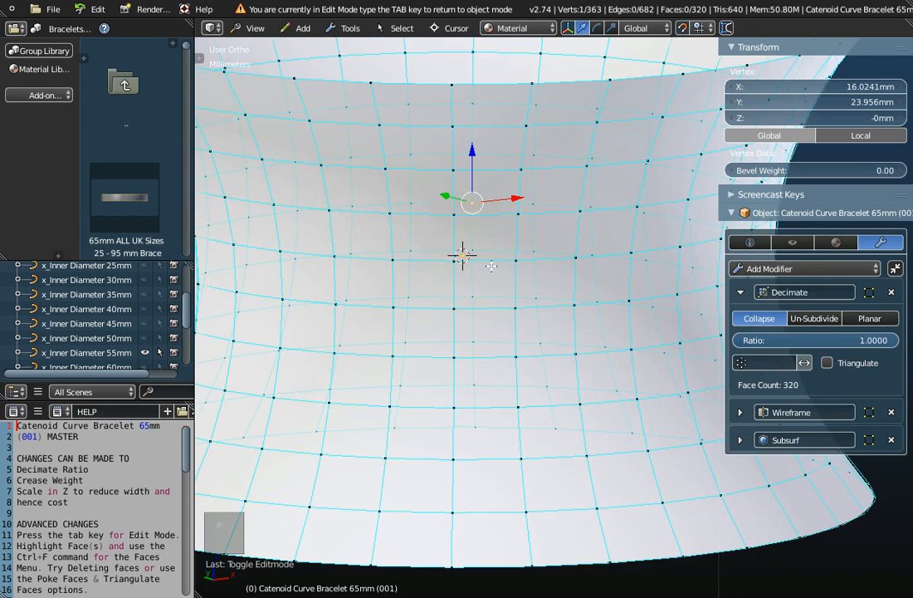
middle_drag(479, 192, 373, 380)
right_click(430, 251)
right_click(390, 291)
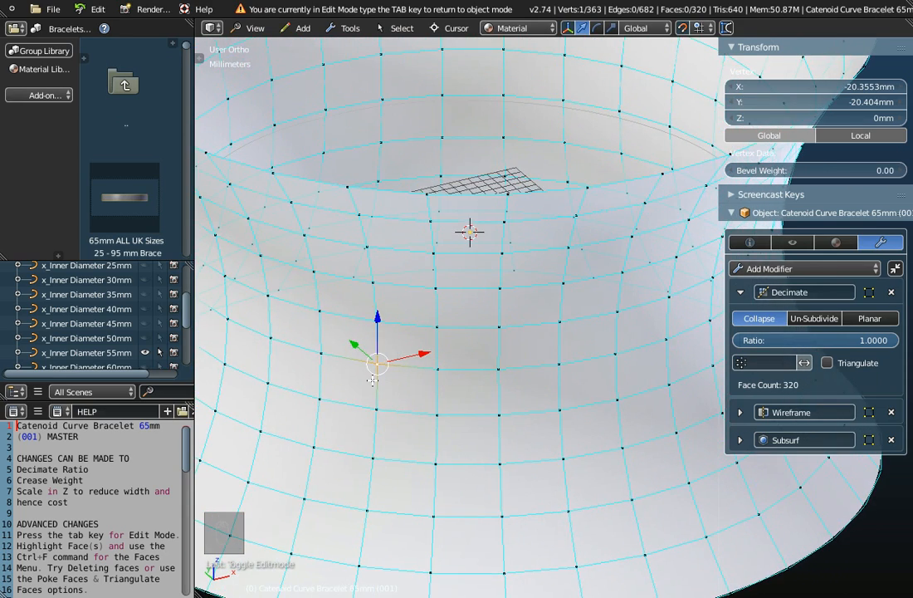
scroll(373, 380, down, 2)
key(x)
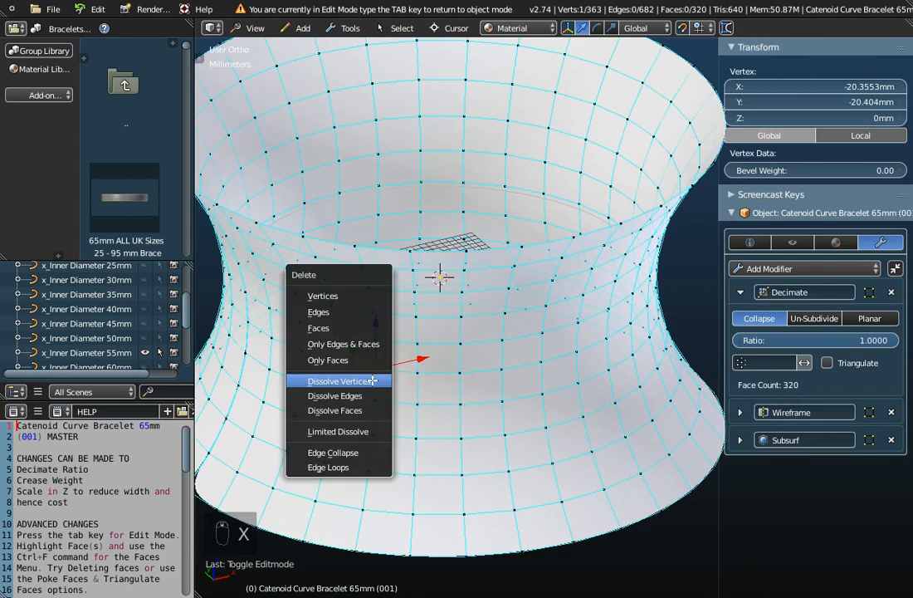
click(359, 296)
middle_drag(369, 363, 396, 367)
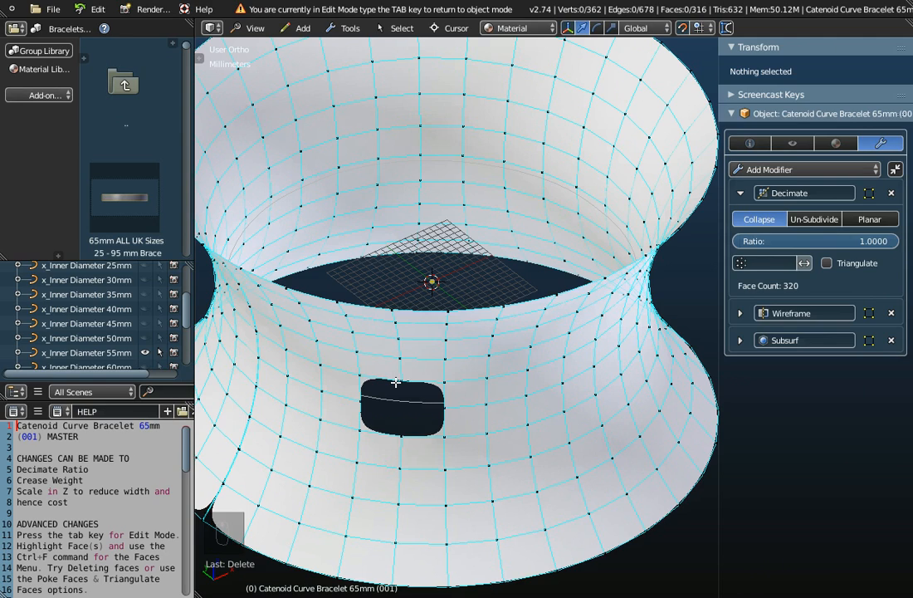
key(Tab)
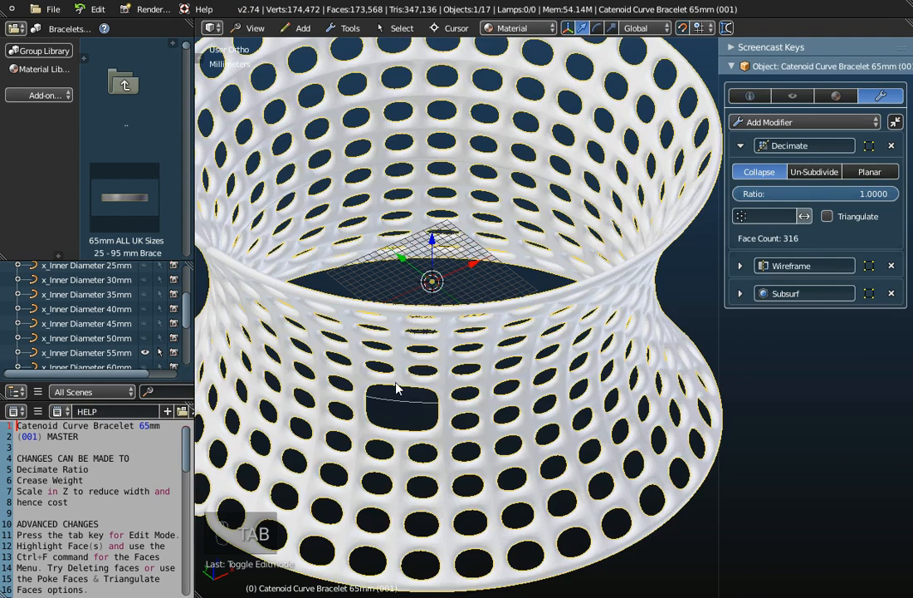
mouse_move(393, 387)
middle_down()
mouse_move(465, 412)
mouse_move(460, 420)
mouse_move(396, 366)
middle_up()
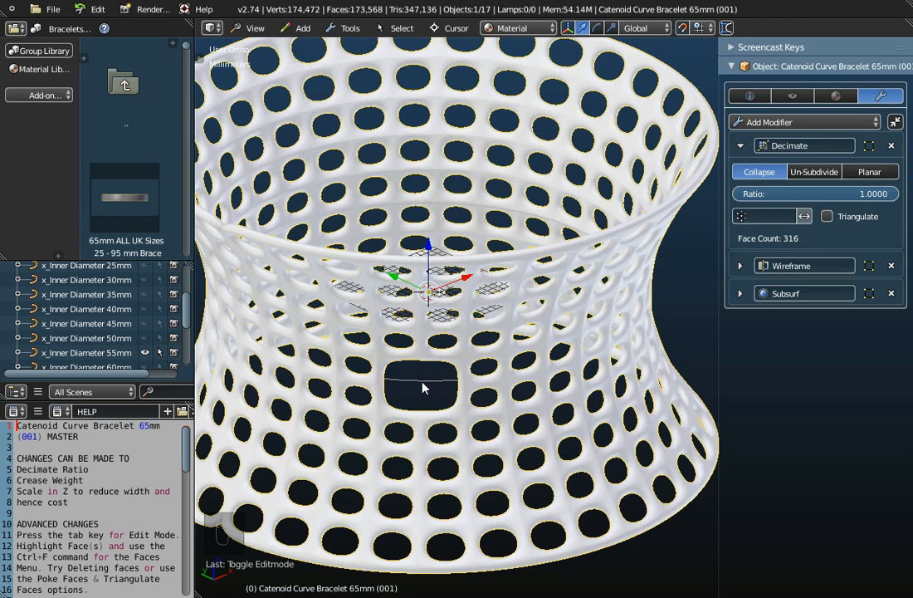
Delete a second vertex on the same middle row, leaving one column of faces between it and the first opening.
key(Tab)
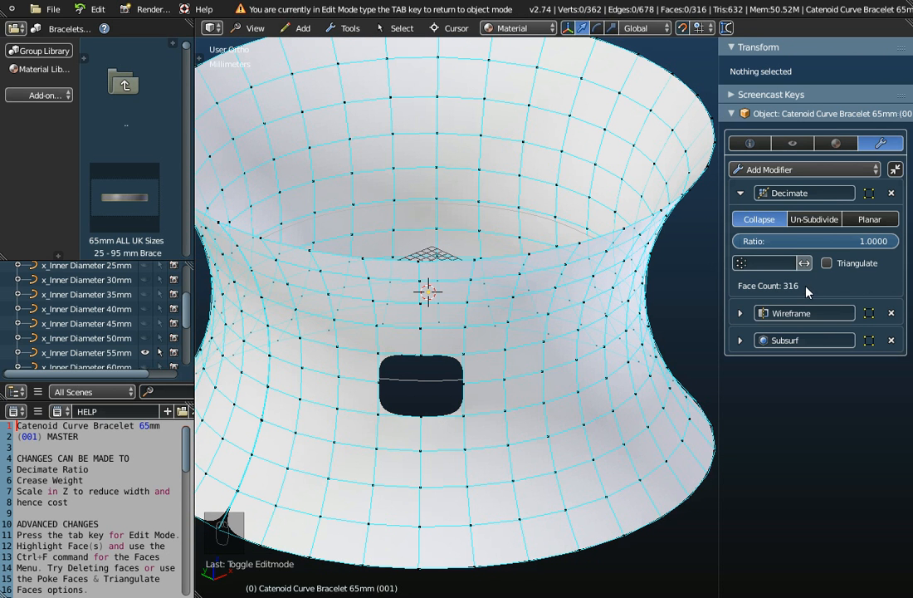
right_click(545, 371)
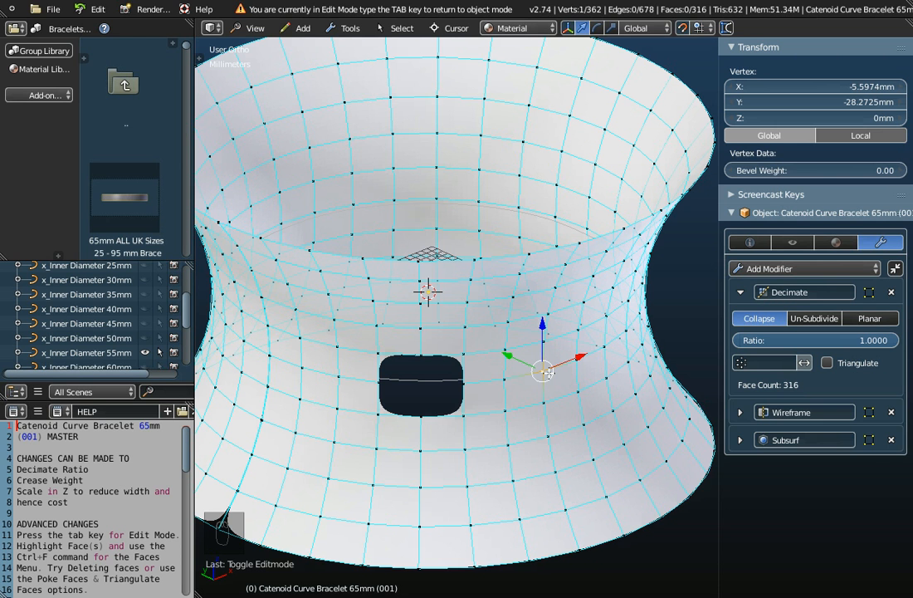
key(x)
click(547, 374)
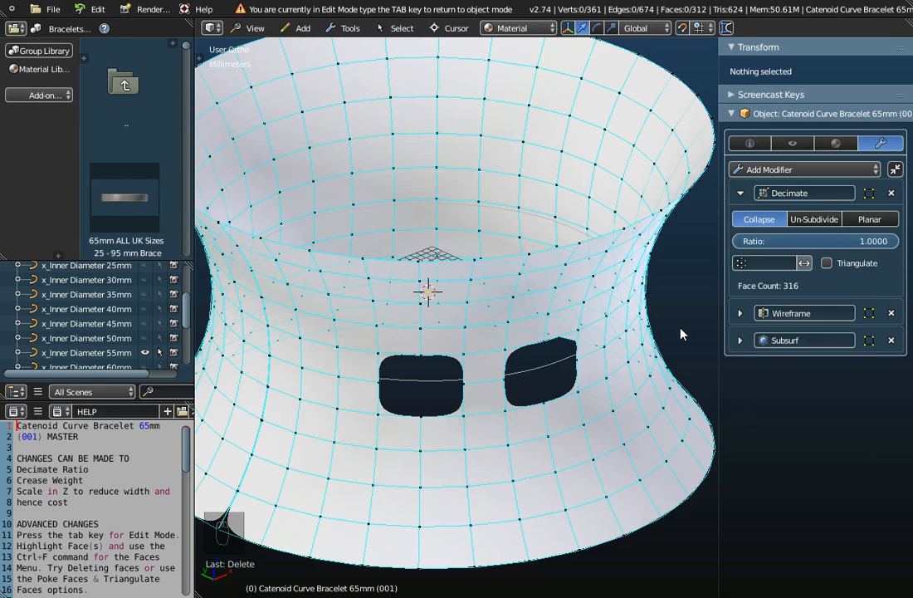
Examine the two enlarged openings on the bracelet's middle row in Object Mode.
key(Tab)
middle_drag(579, 384, 565, 366)
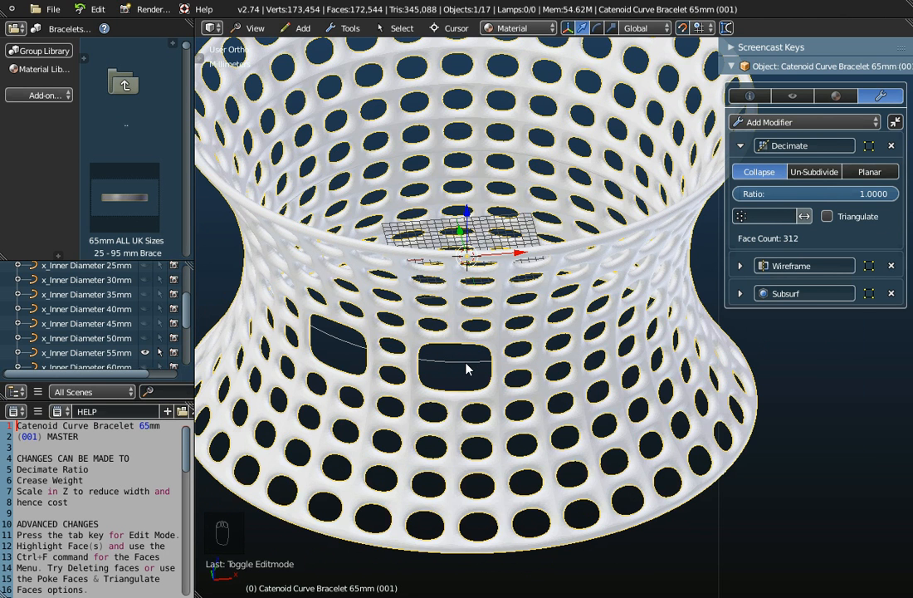
middle_drag(534, 373, 494, 363)
Delete a third middle-row vertex, leaving one column of faces beside the last opening, and inspect the wireframe pattern in Object Mode.
key(Tab)
right_click(544, 344)
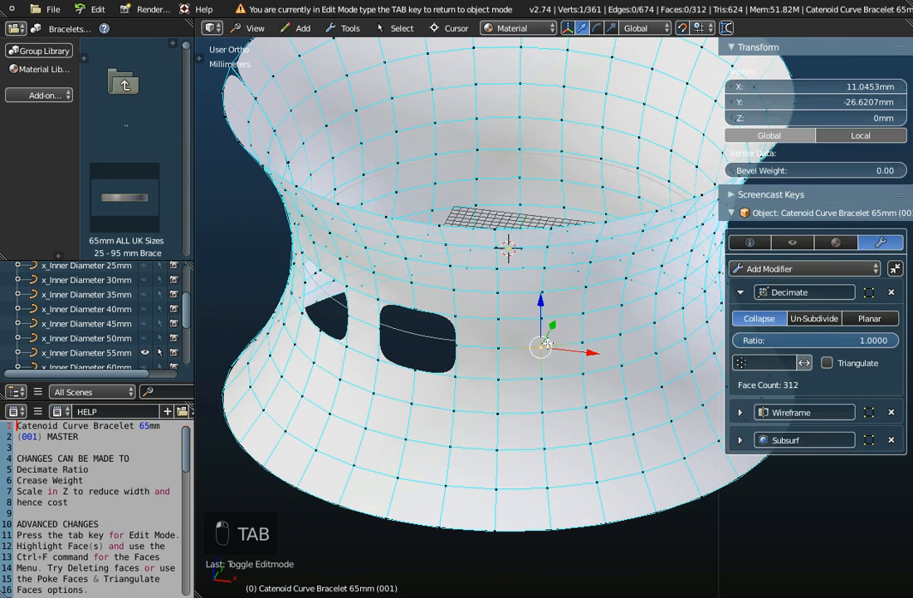
key(x)
click(548, 345)
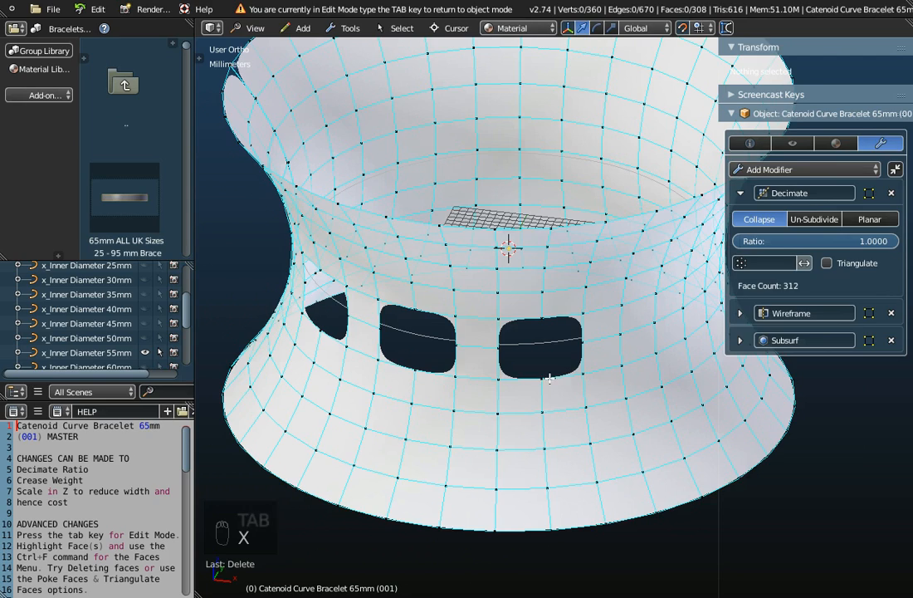
key(Tab)
middle_drag(565, 392, 534, 402)
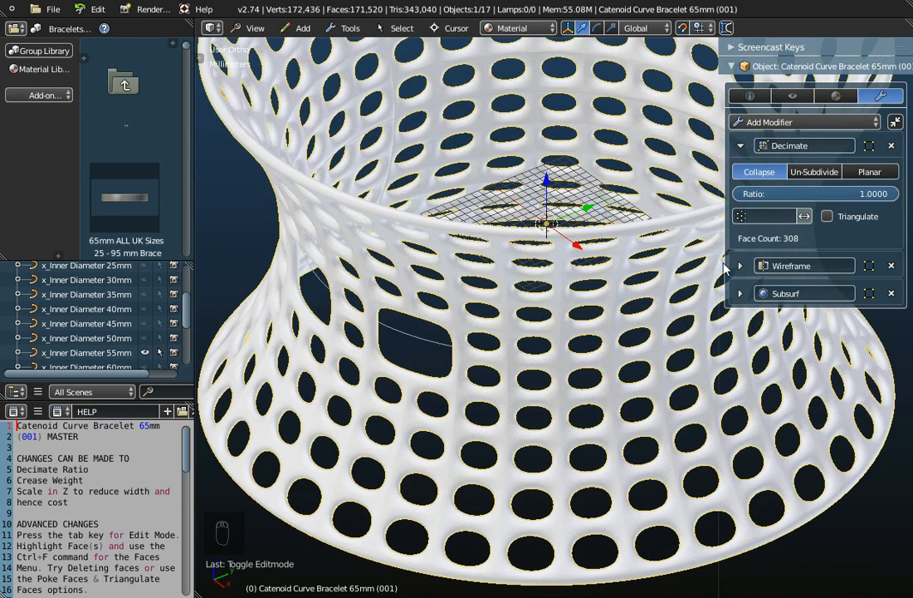
Dissolve the middle-row vertex three columns past the third opening, merging its surrounding faces into one.
key(Tab)
right_click(563, 362)
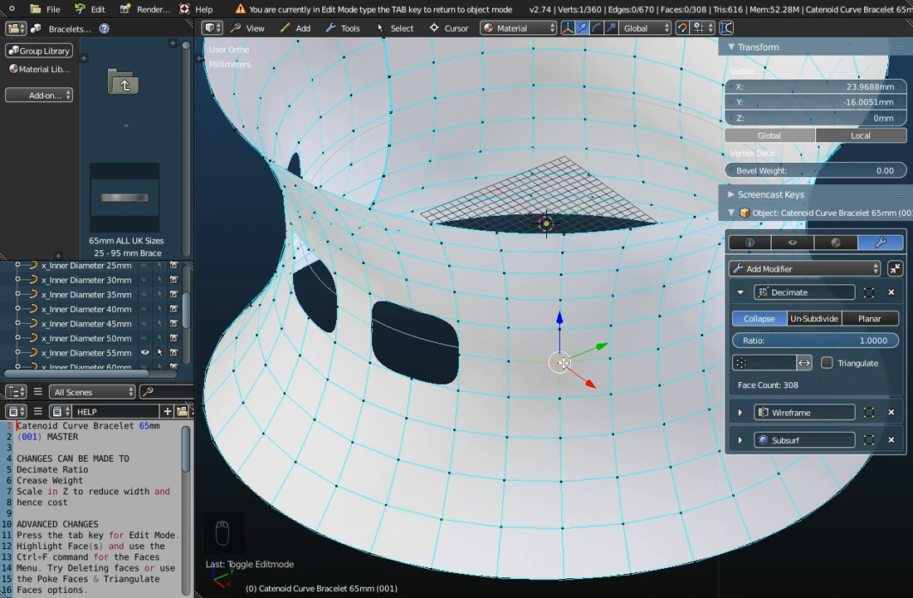
key(x)
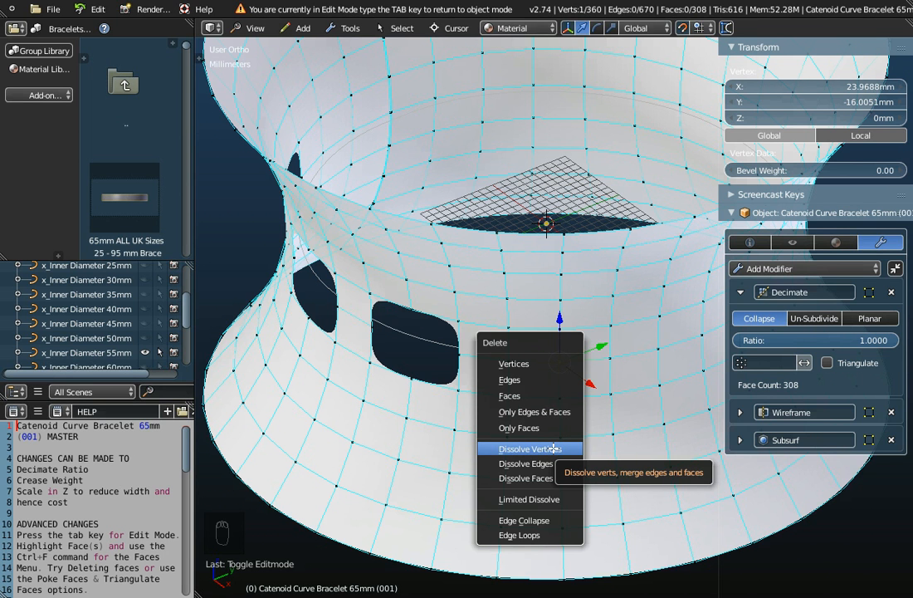
click(553, 448)
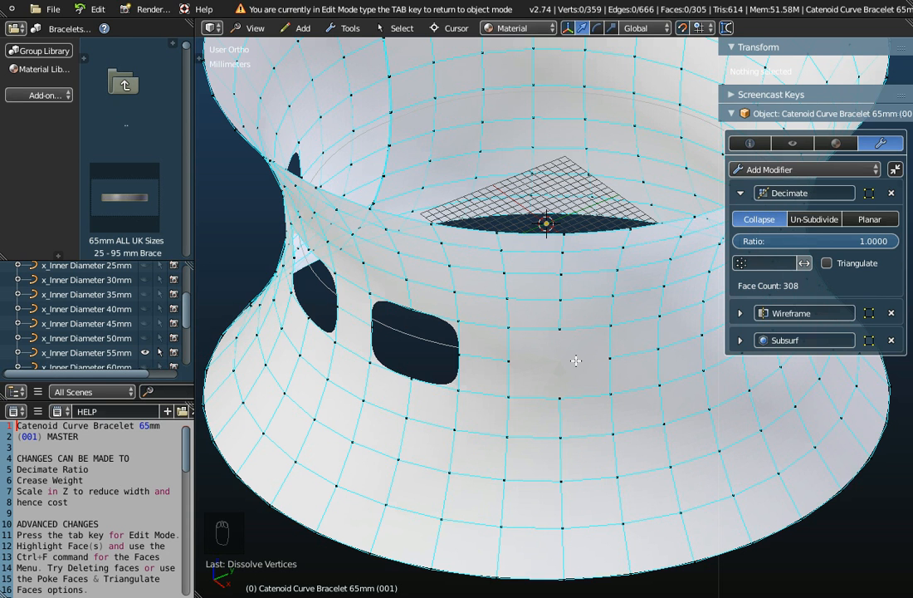
Dissolve another middle-row vertex three columns further along, at X 28.82 mm and Y 0 mm, and check the pattern in Object Mode.
mouse_move(568, 377)
middle_down()
mouse_move(609, 246)
mouse_move(622, 382)
mouse_move(668, 360)
mouse_move(555, 381)
middle_up()
right_click(668, 360)
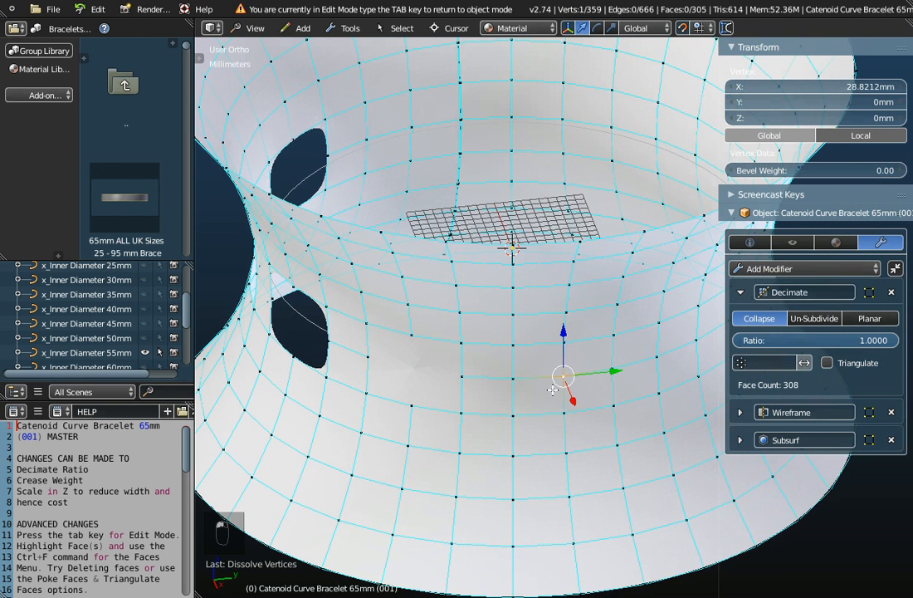
key(x)
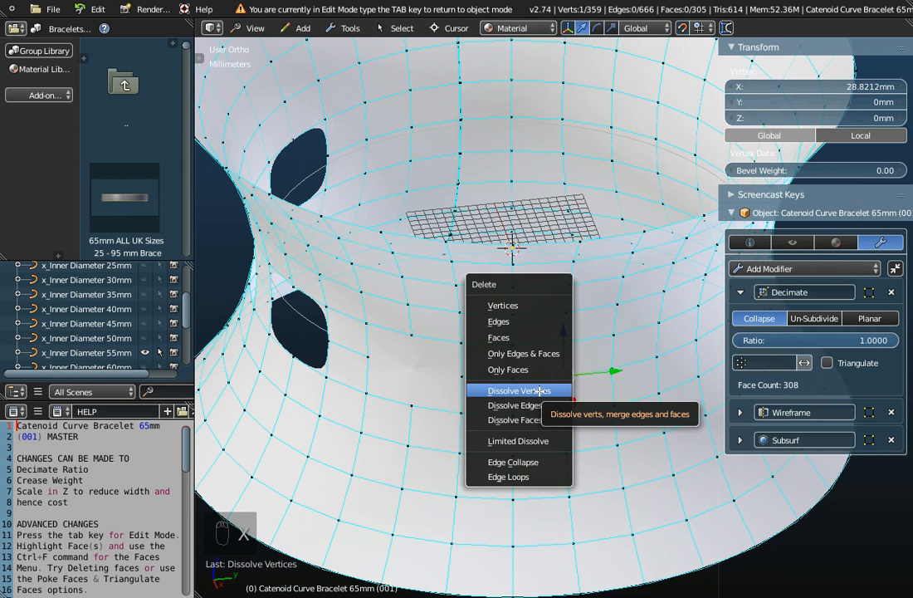
click(539, 391)
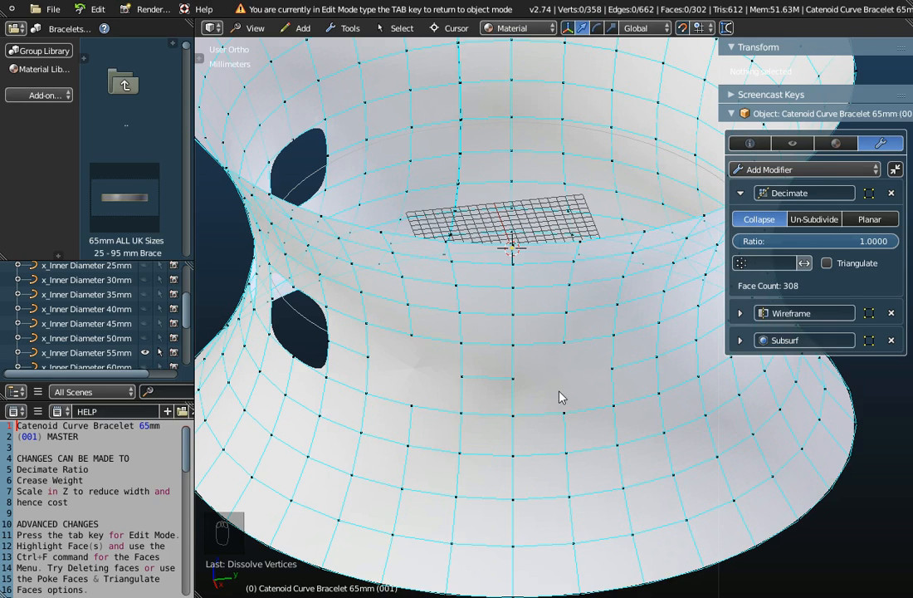
key(Tab)
middle_drag(560, 391, 580, 396)
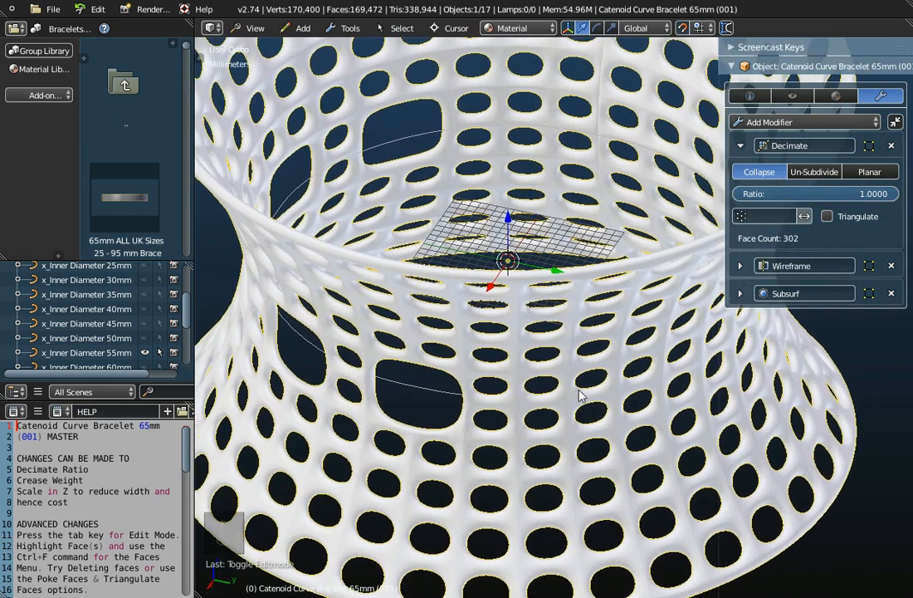
Return to Edit Mode and select the upper middle vertex on the border of the first dissolved face.
key(Tab)
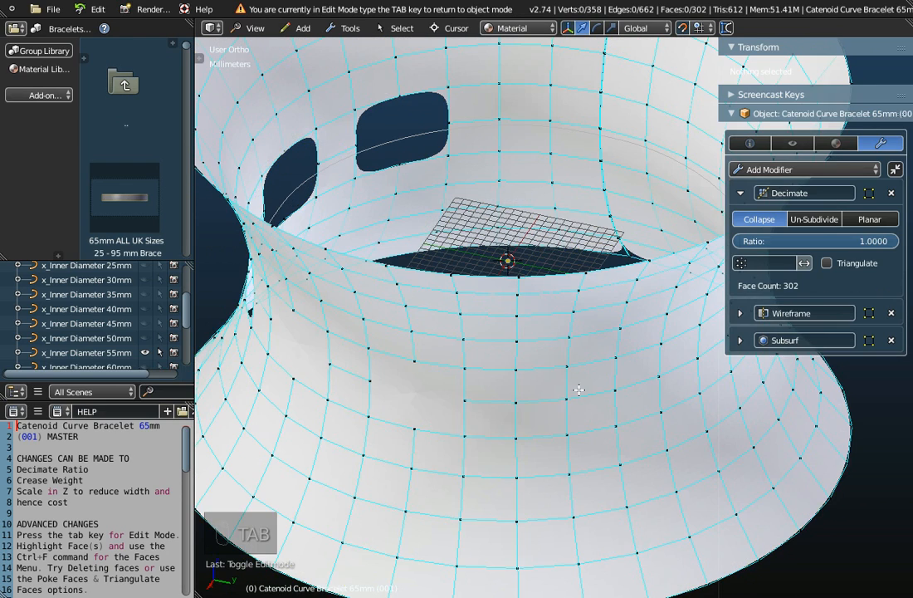
middle_drag(432, 363, 573, 408)
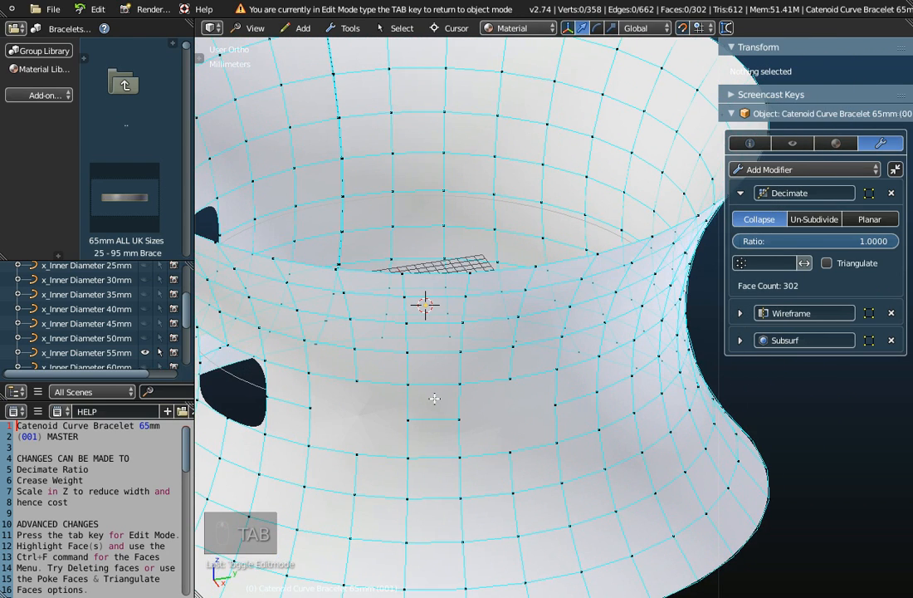
right_click(358, 382)
middle_drag(357, 382, 462, 391)
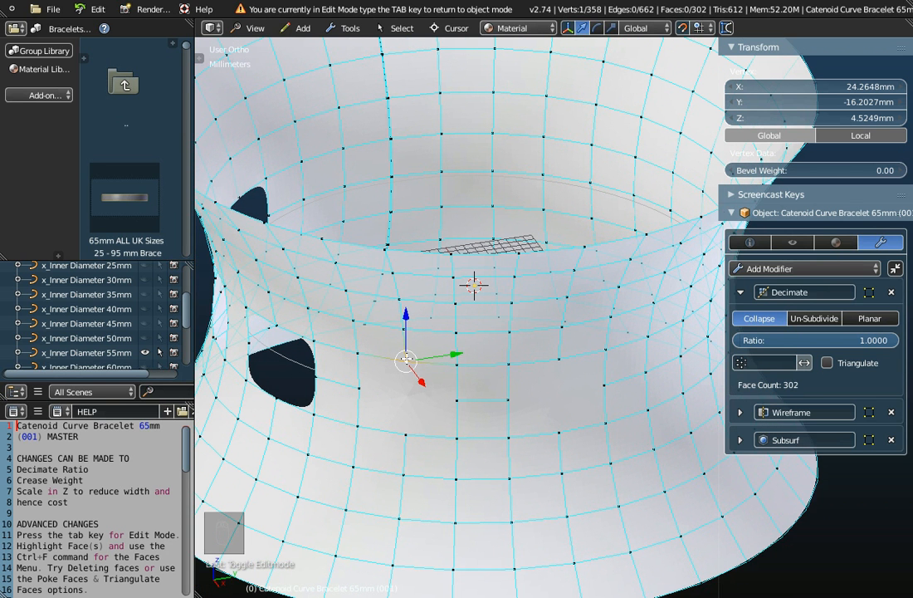
scroll(407, 363, up, 3)
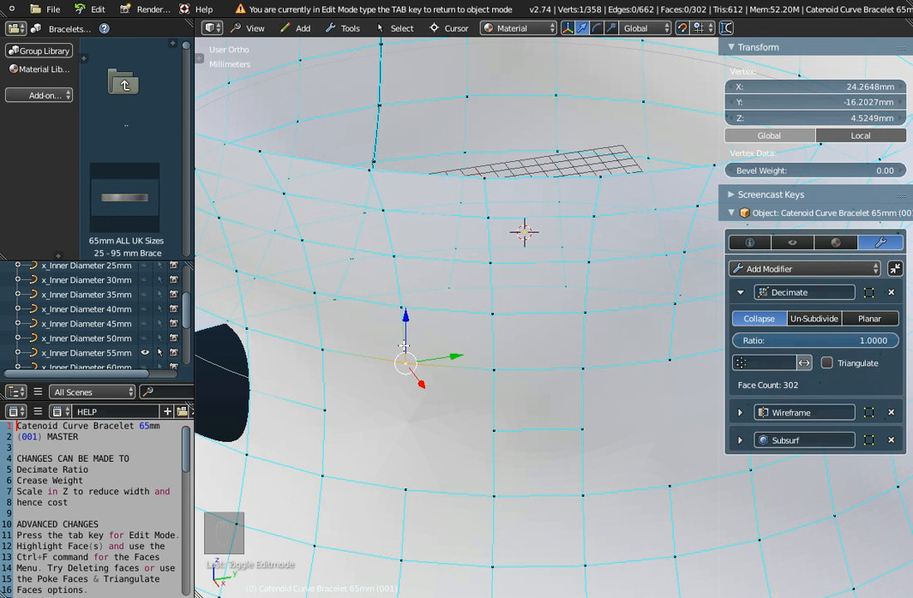
Try moving the selected vertex 7 mm up along Z, examine its position against the bracelet's curve, and undo the move.
key(g)
key(z)
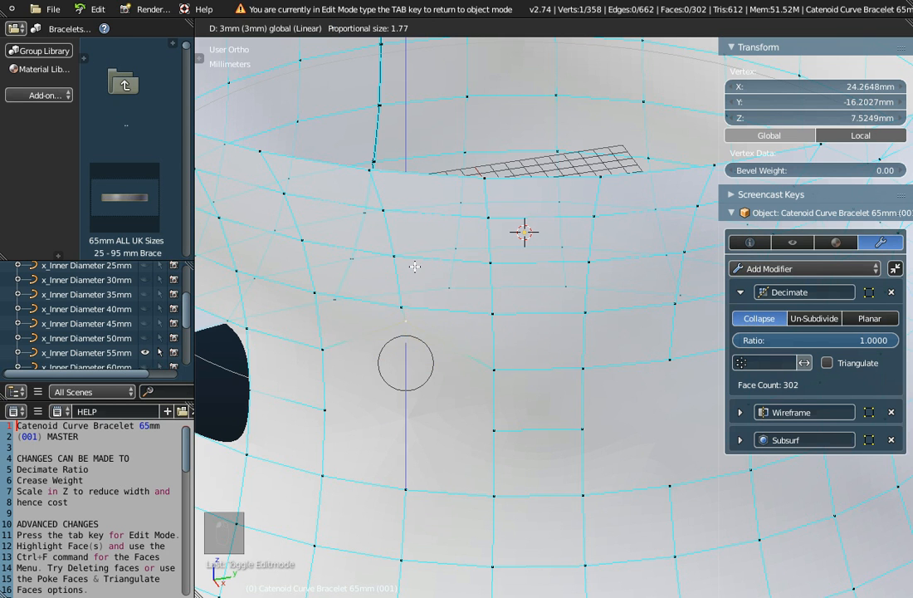
click(432, 219)
middle_drag(482, 284, 481, 384)
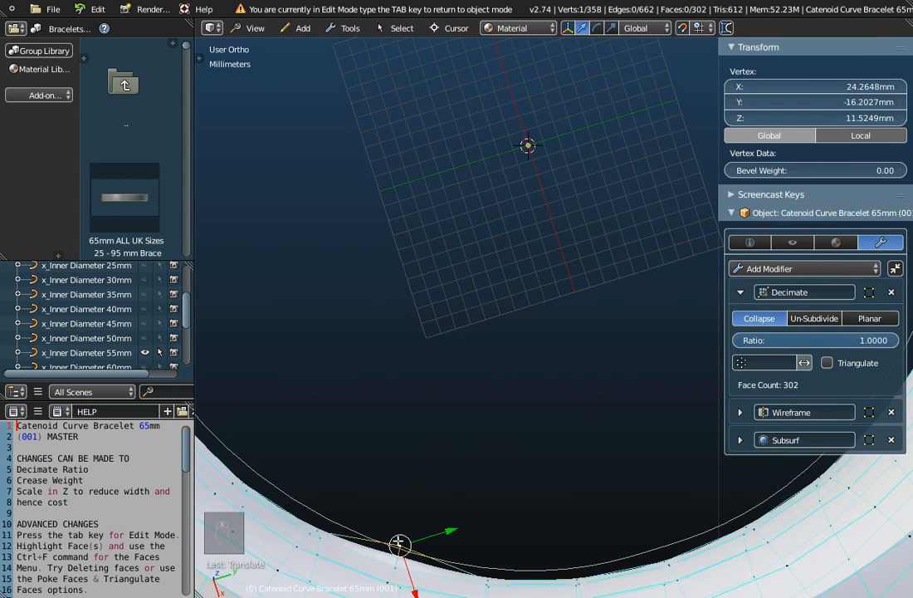
mouse_move(402, 540)
middle_down()
mouse_move(409, 503)
mouse_move(397, 541)
middle_up()
middle_drag(422, 505, 471, 369)
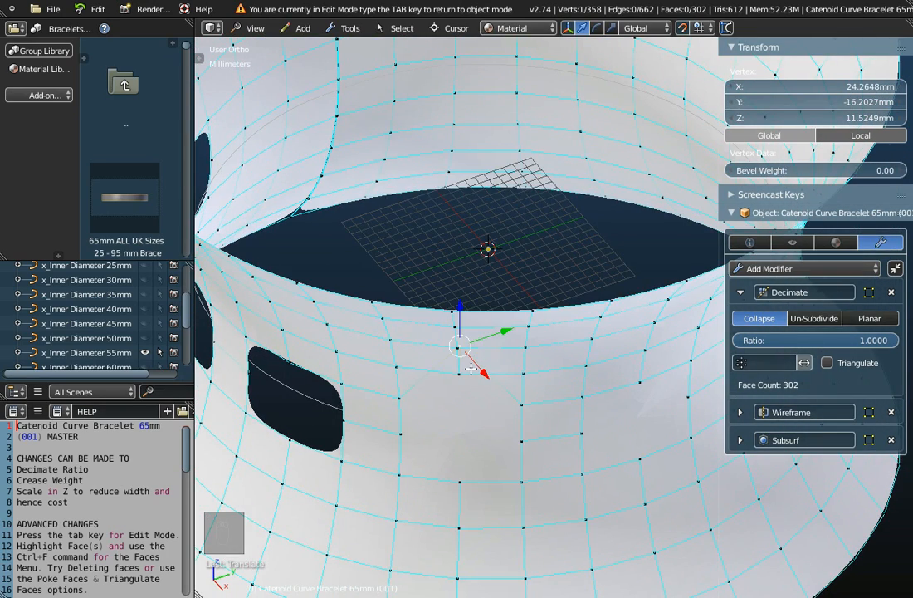
key(ctrl+z)
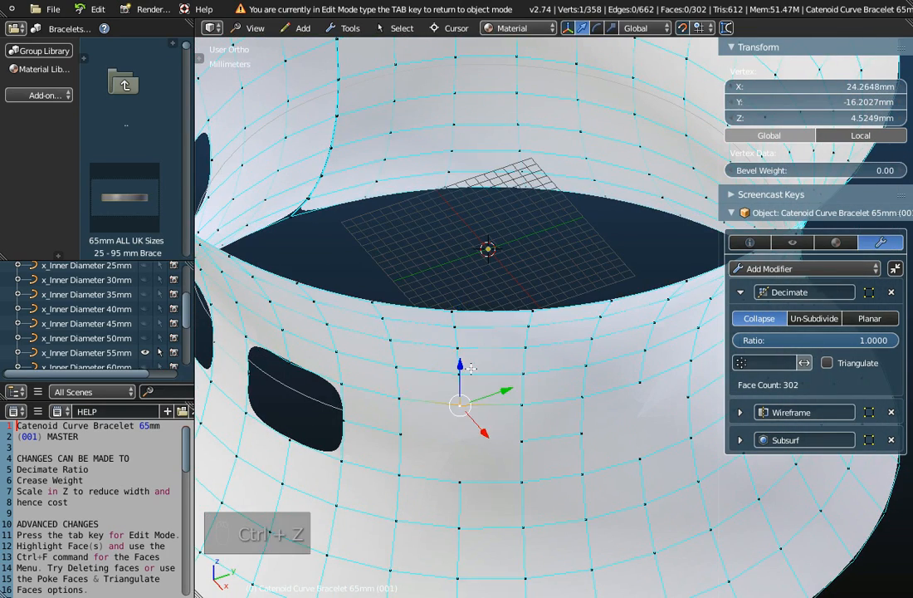
Slide the selected upper vertex up along its mesh edge to about Z 6.79 mm with Vertex Slide.
middle_drag(471, 372, 480, 455)
scroll(505, 353, up, 3)
middle_drag(498, 345, 516, 352)
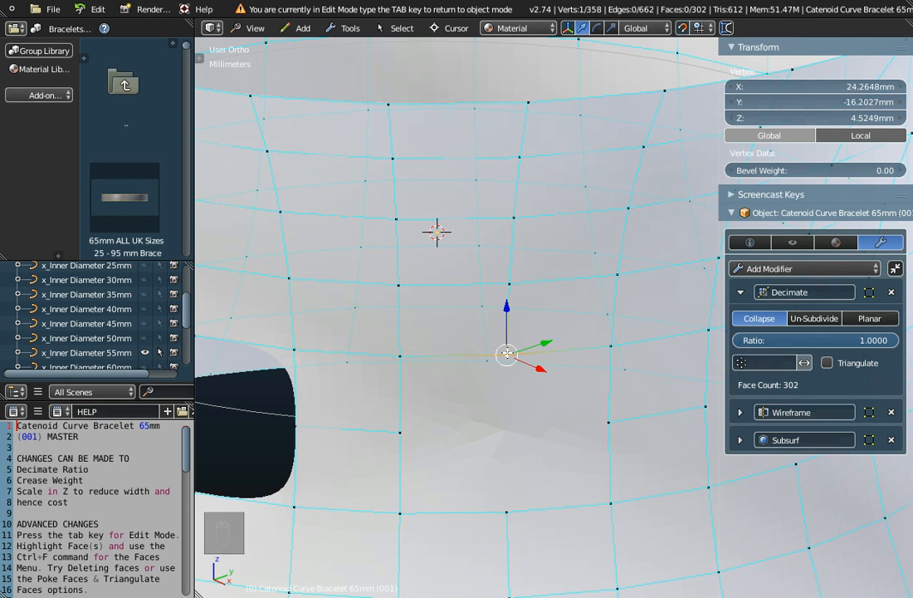
key(ctrl+v)
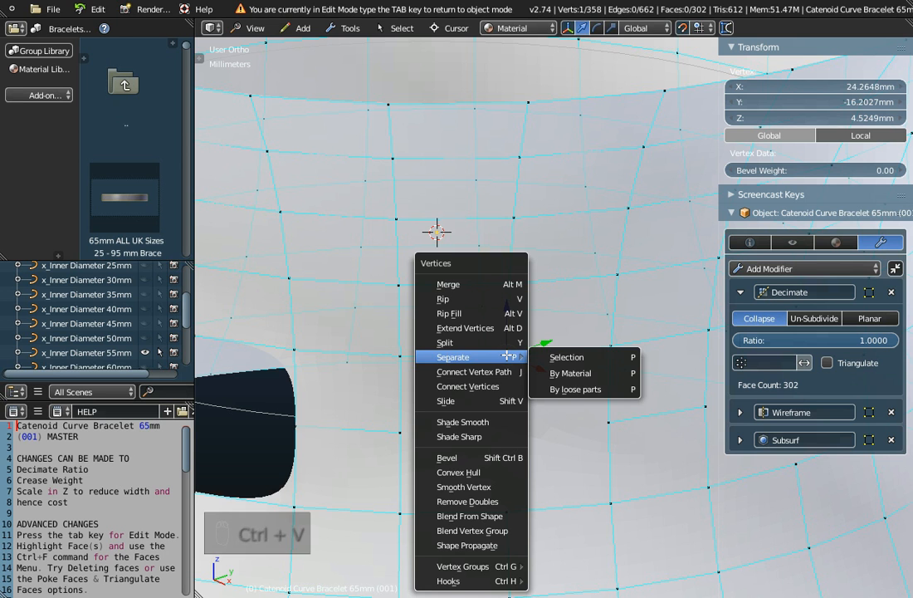
click(447, 400)
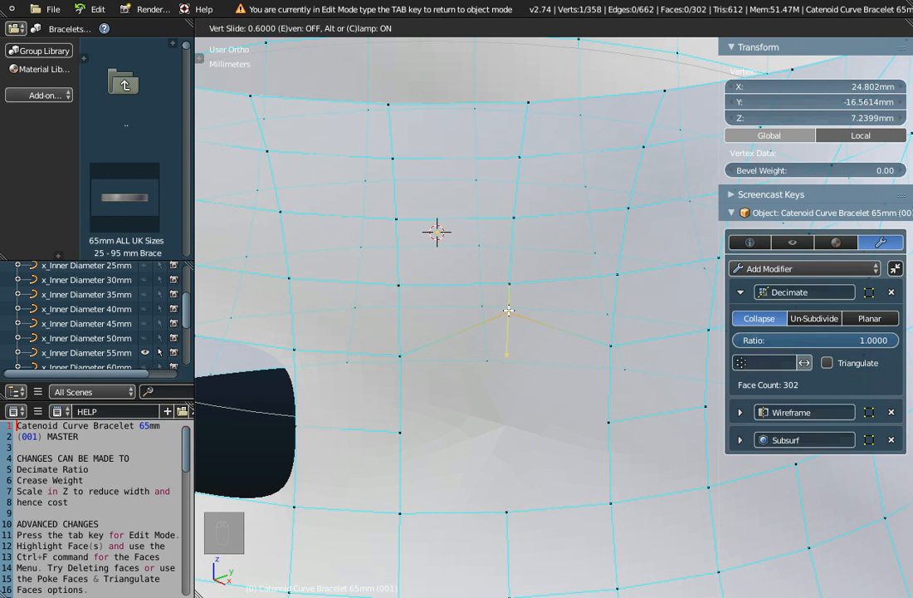
click(436, 275)
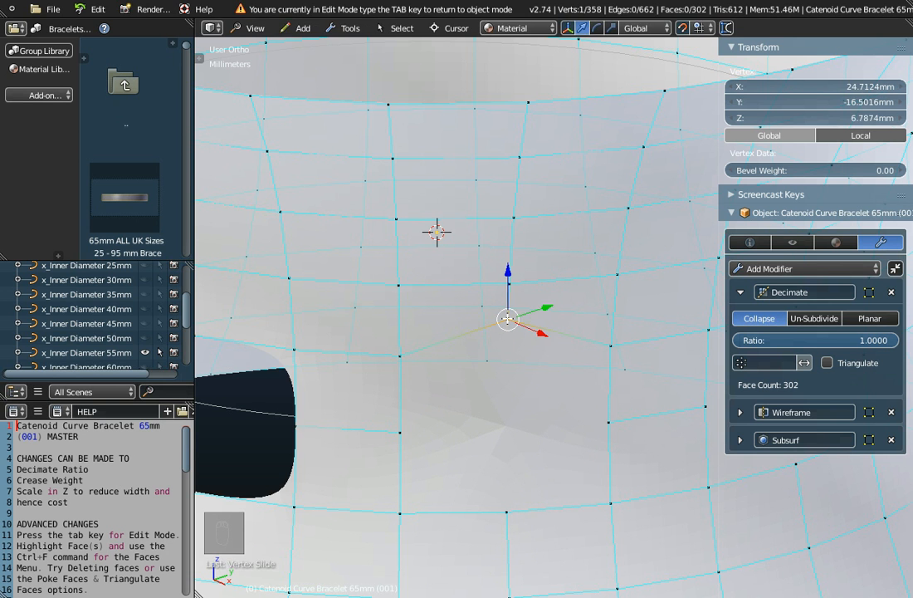
Slide the merged face's lower middle vertex down along its edge to about Z -6.79 mm.
shift+middle_drag(536, 505, 544, 411)
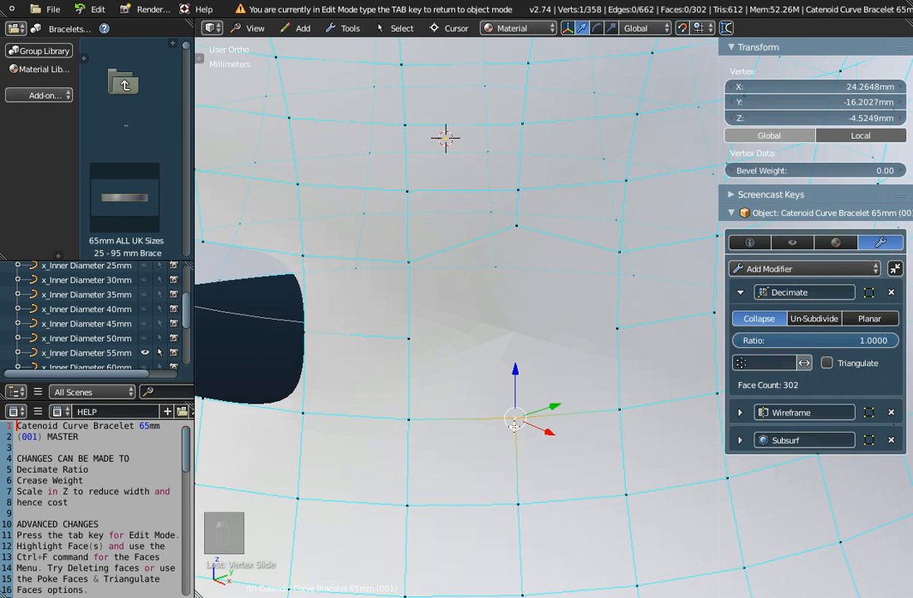
key(ctrl+v)
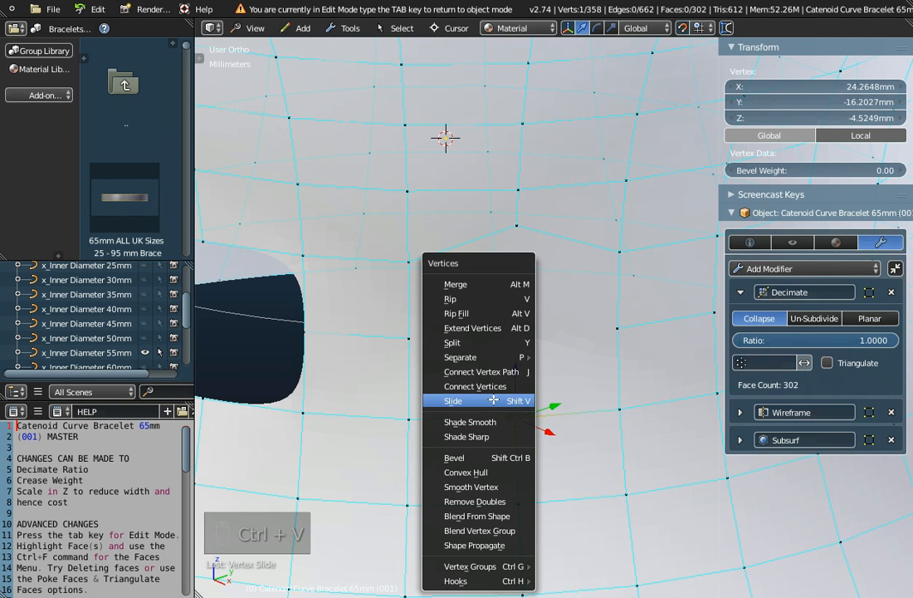
click(494, 401)
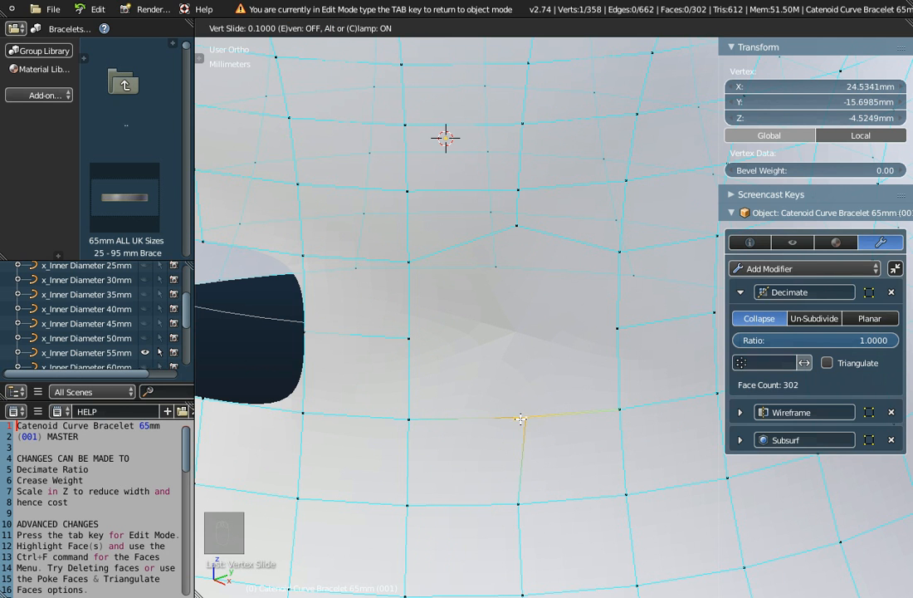
click(522, 464)
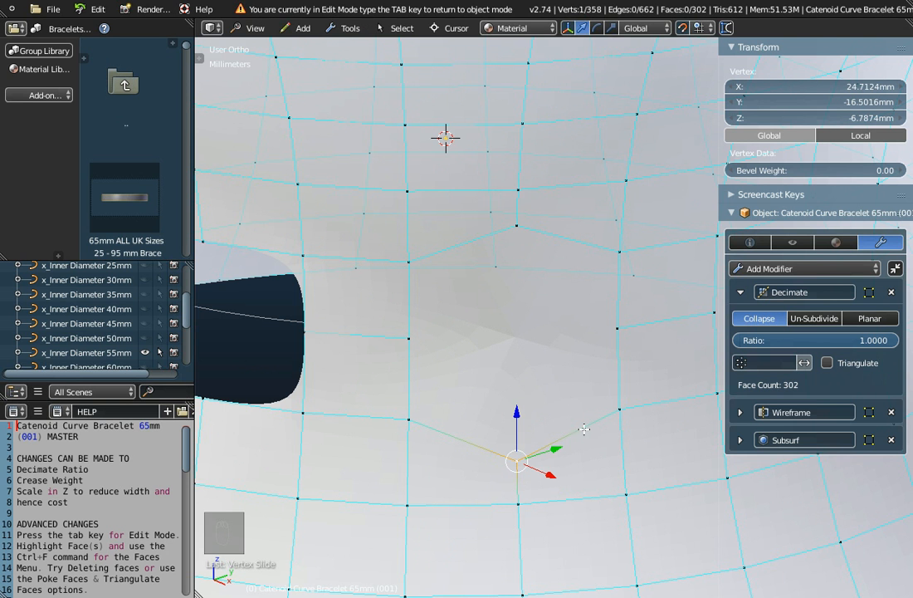
Slide the merged face's right middle vertex outward along its horizontal edge by a factor of 0.6.
right_click(619, 332)
scroll(630, 367, up, 1)
shift+middle_drag(631, 367, 574, 384)
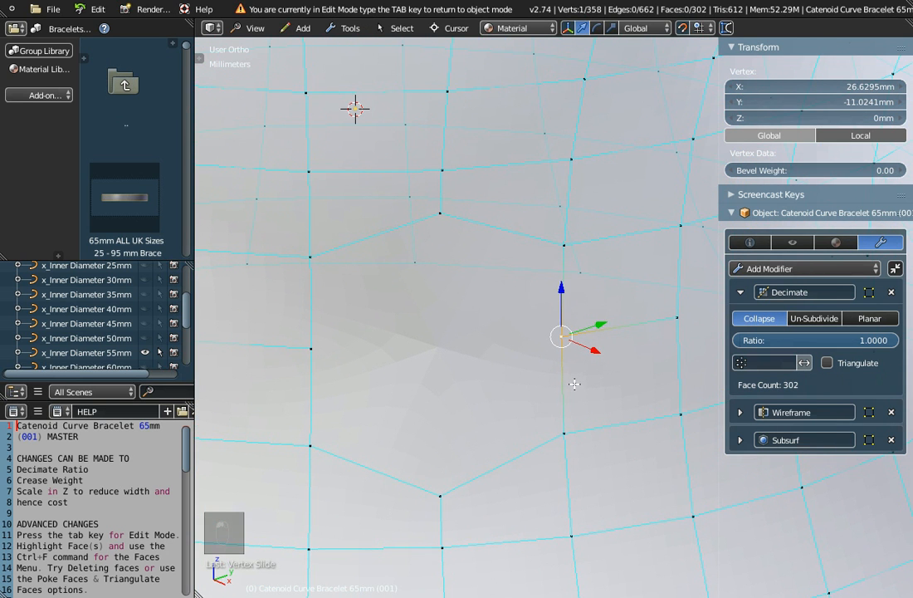
key(ctrl+v)
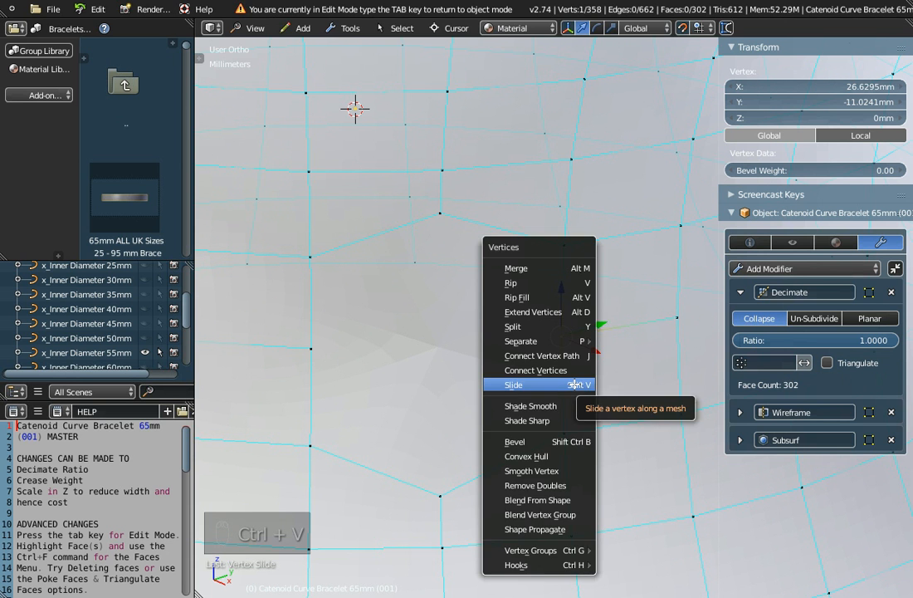
click(575, 383)
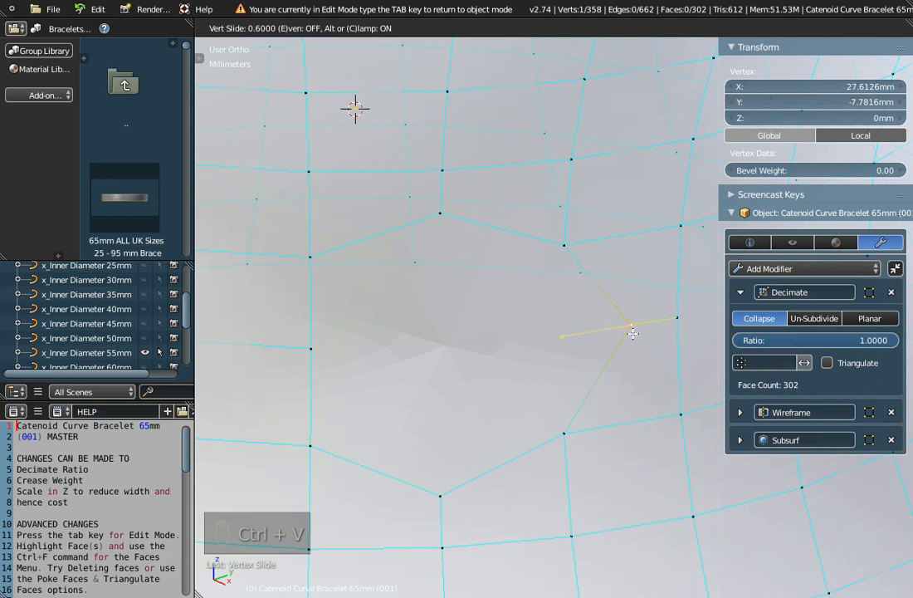
click(635, 330)
Slide the merged face's left middle vertex outward toward the neighbouring opening, to about X 18.21 mm and Y -22.16 mm.
shift+middle_drag(382, 293, 422, 314)
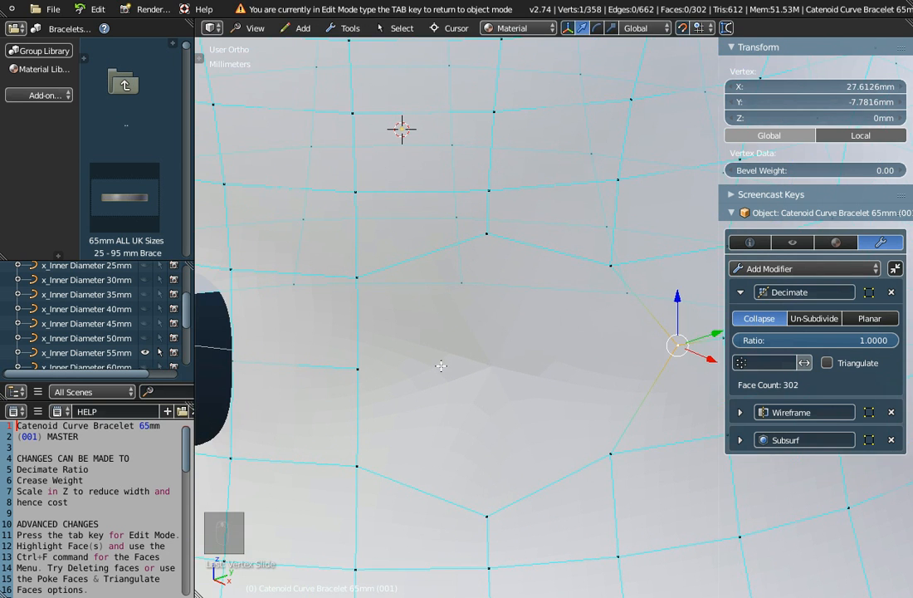
right_click(353, 366)
key(ctrl+v)
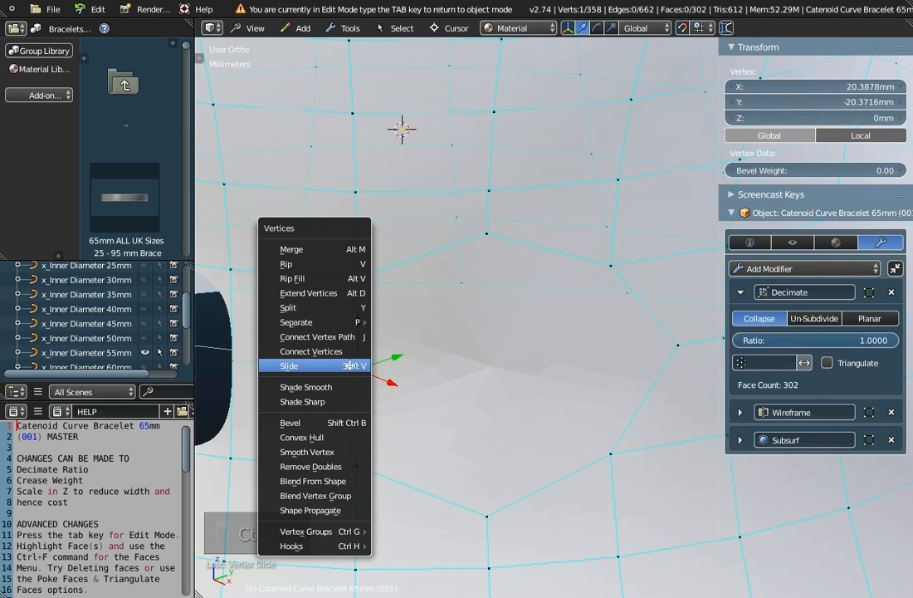
click(349, 365)
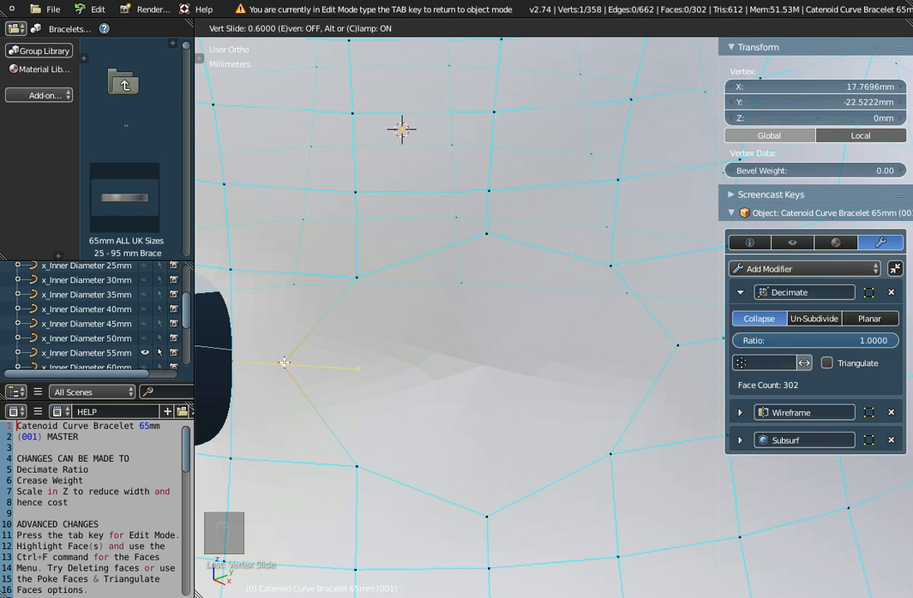
click(292, 360)
scroll(532, 411, down, 2)
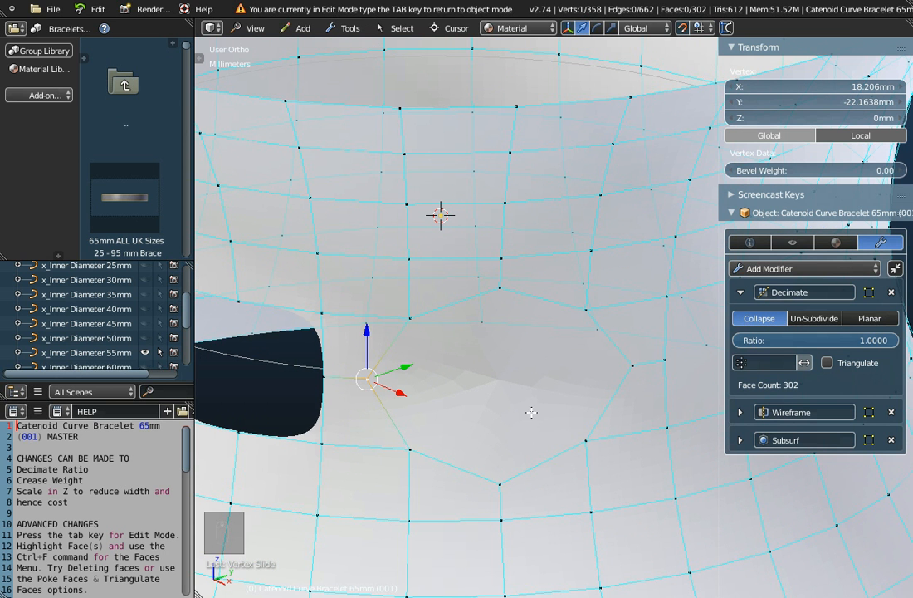
scroll(534, 413, down, 2)
shift+middle_drag(535, 409, 539, 389)
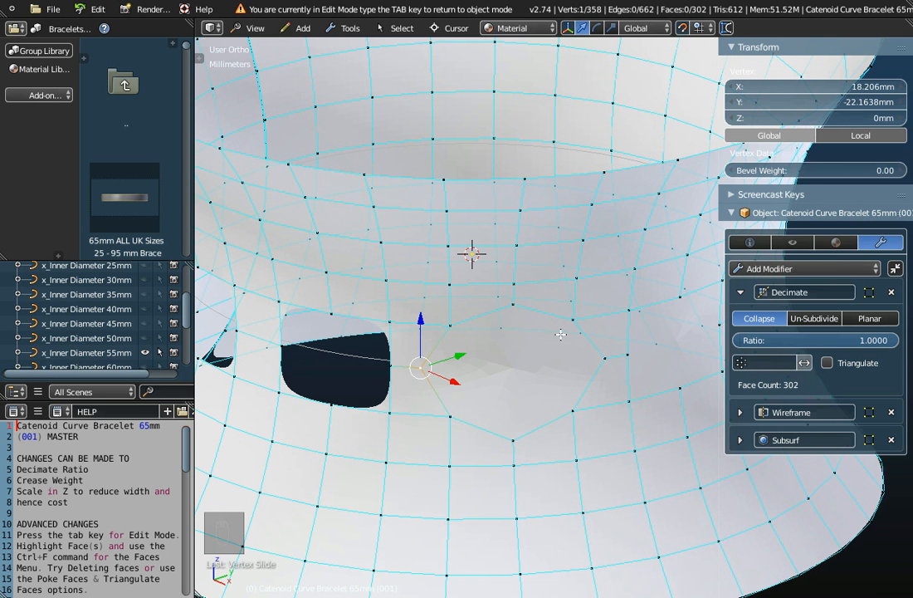
Return the bracelet to Object Mode and examine the reshaped opening from several angles.
middle_drag(532, 377, 532, 365)
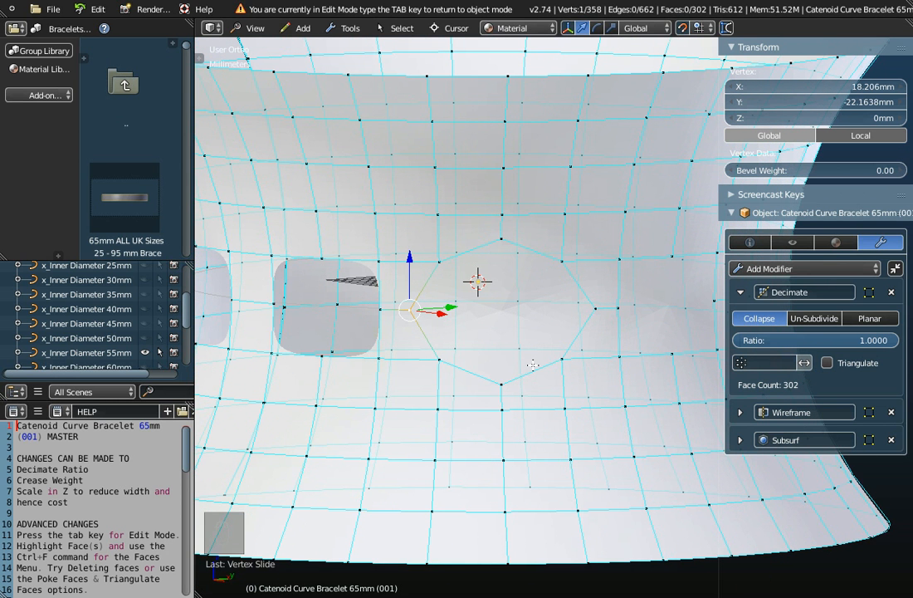
key(Tab)
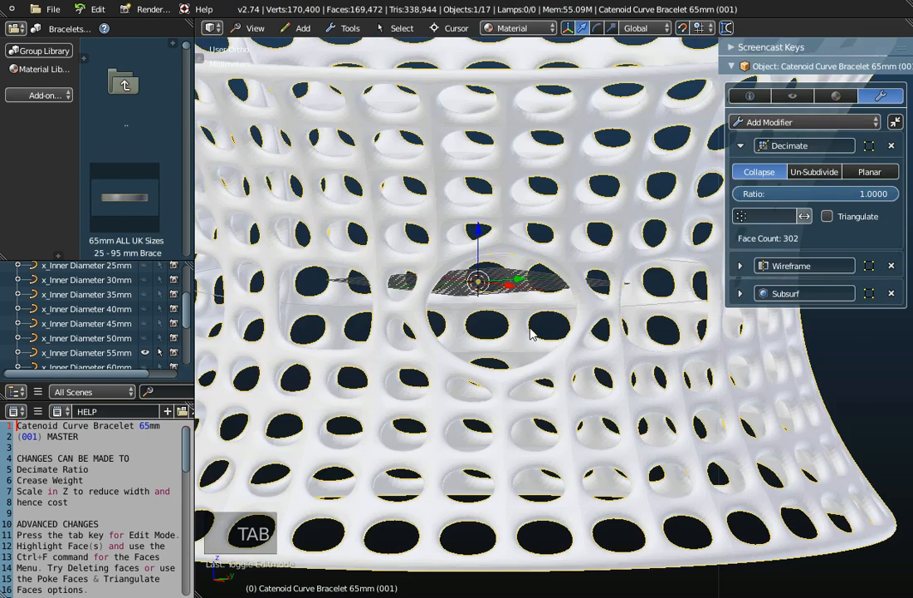
scroll(540, 368, down, 3)
scroll(542, 371, up, 2)
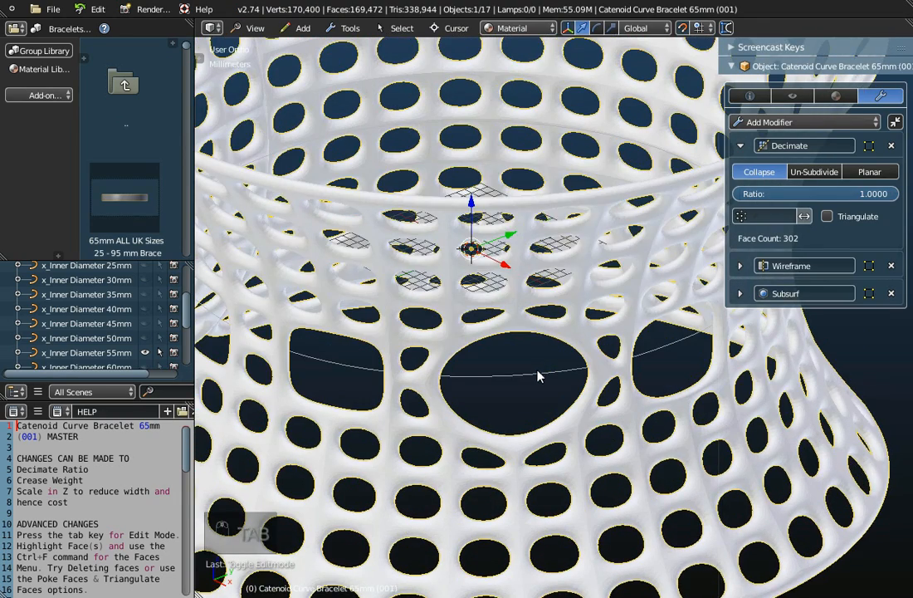
scroll(498, 374, up, 2)
middle_drag(494, 376, 523, 380)
scroll(499, 378, down, 3)
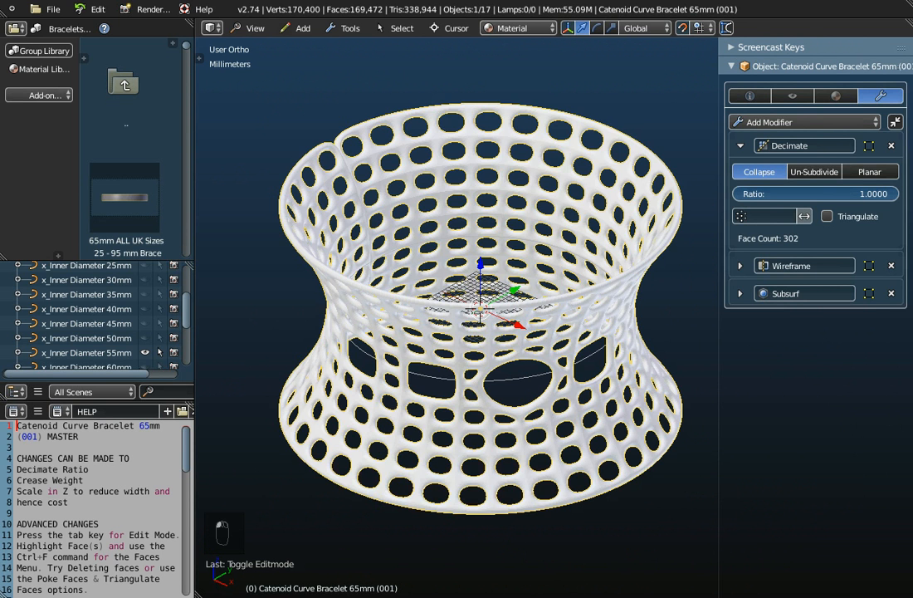
Try a Decimate ratio of 0.3020, inspect the hole pattern all round the bracelet, and settle on a ratio of 0.5396.
drag(896, 193, 783, 194)
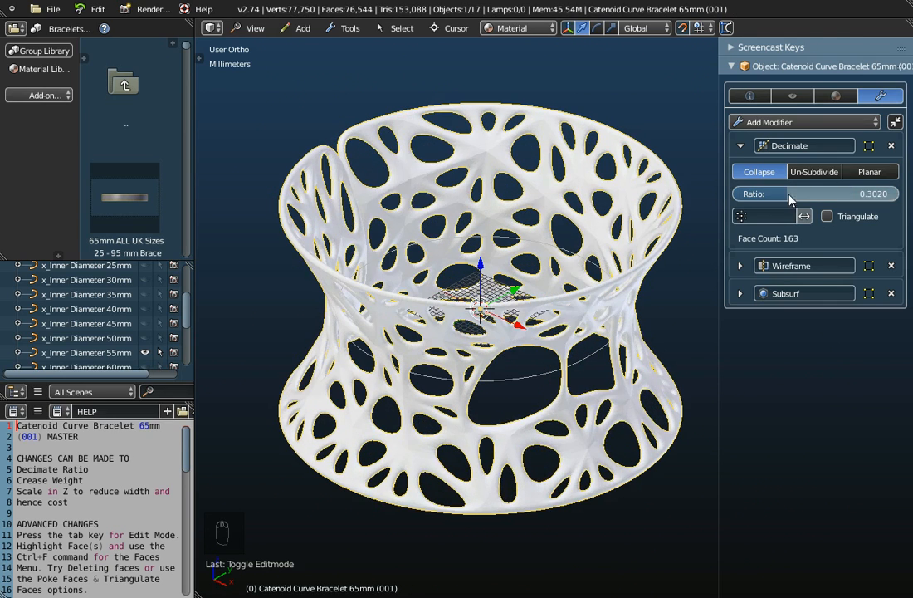
middle_drag(426, 422, 407, 411)
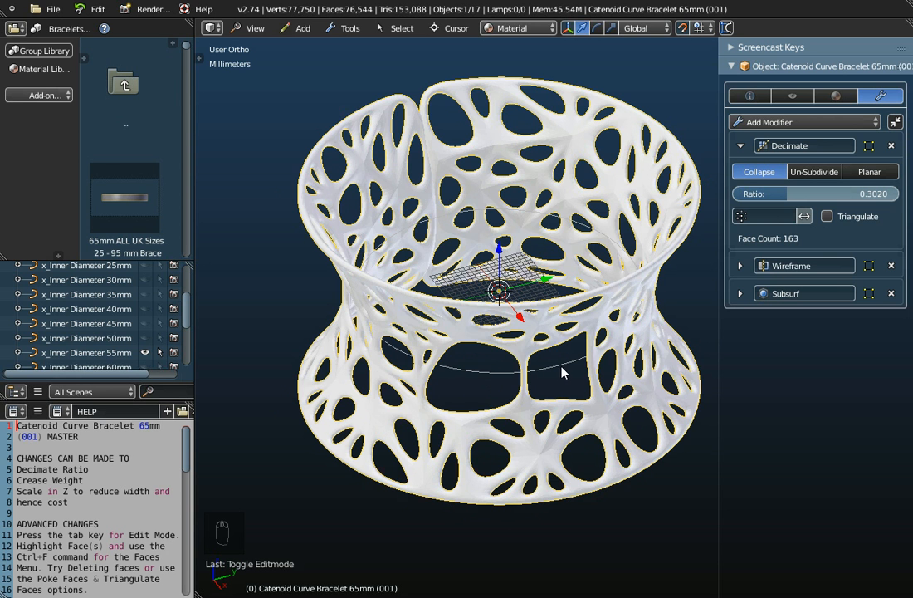
middle_drag(568, 373, 258, 363)
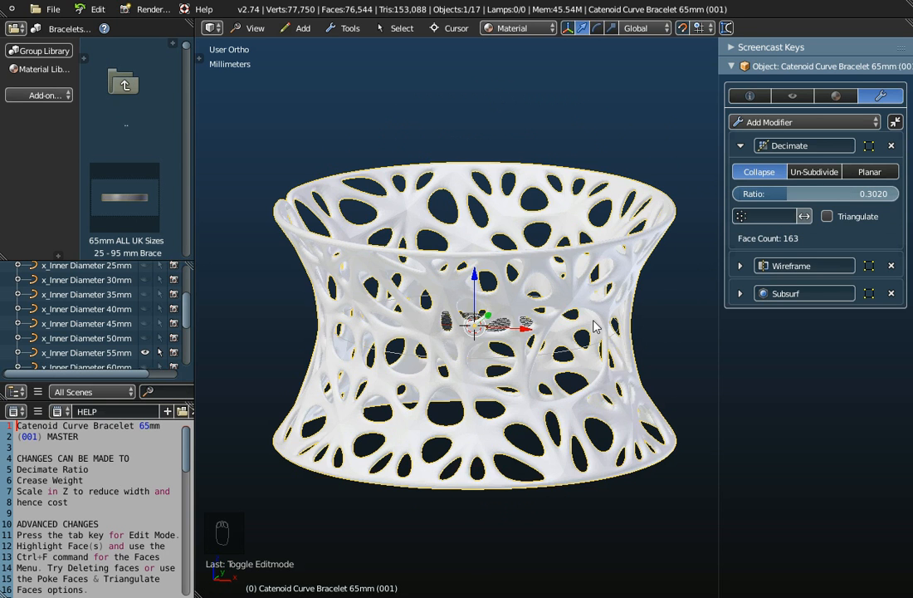
middle_drag(594, 326, 534, 390)
scroll(565, 374, up, 3)
drag(797, 191, 836, 191)
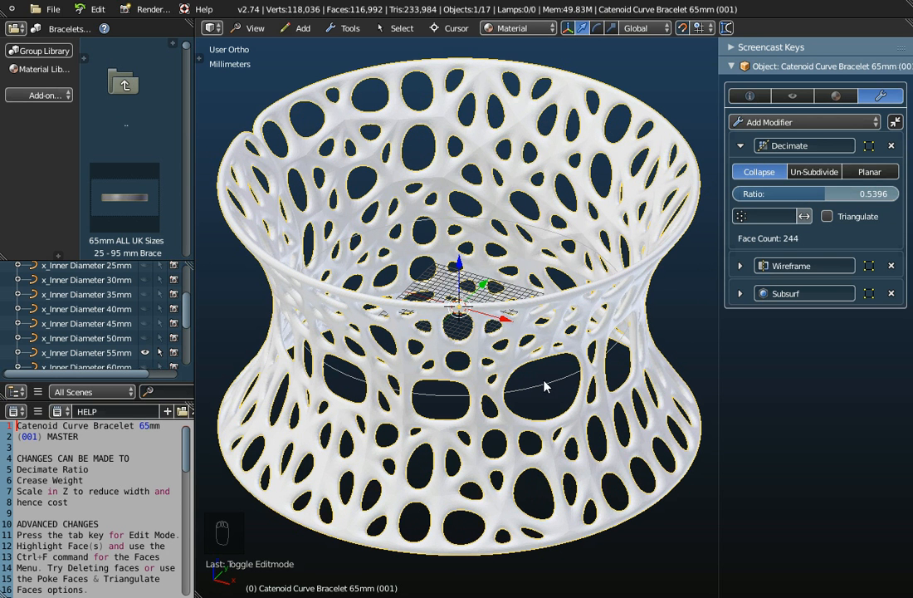
Enter Edit Mode on the bracelet and switch the mesh selection mode to Edge Select.
key(Tab)
middle_drag(551, 396, 511, 386)
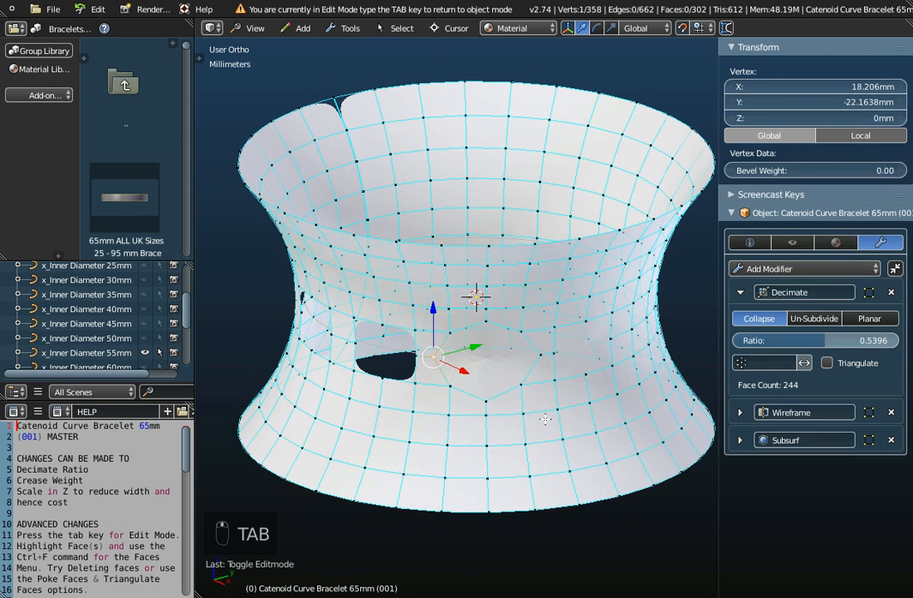
right_click(562, 407)
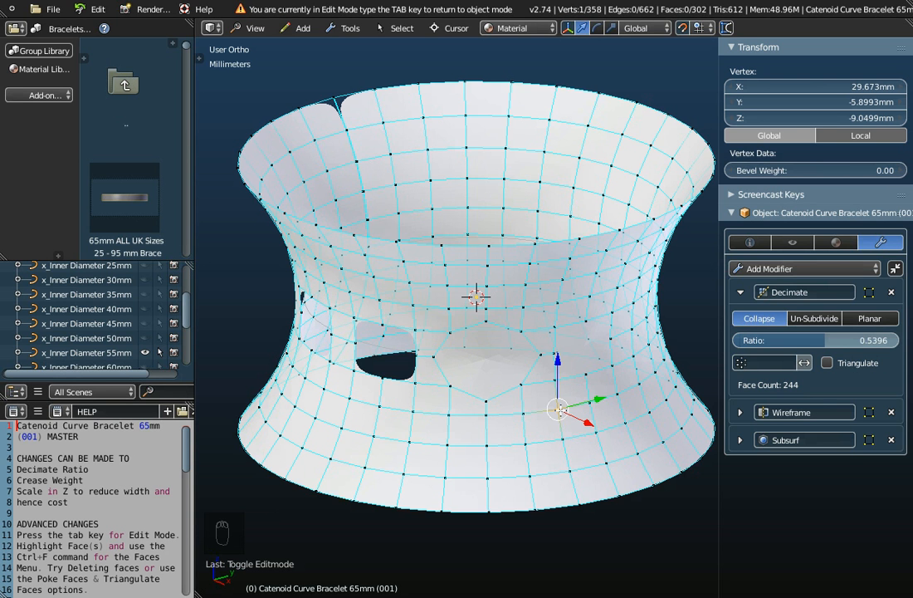
scroll(555, 381, up, 4)
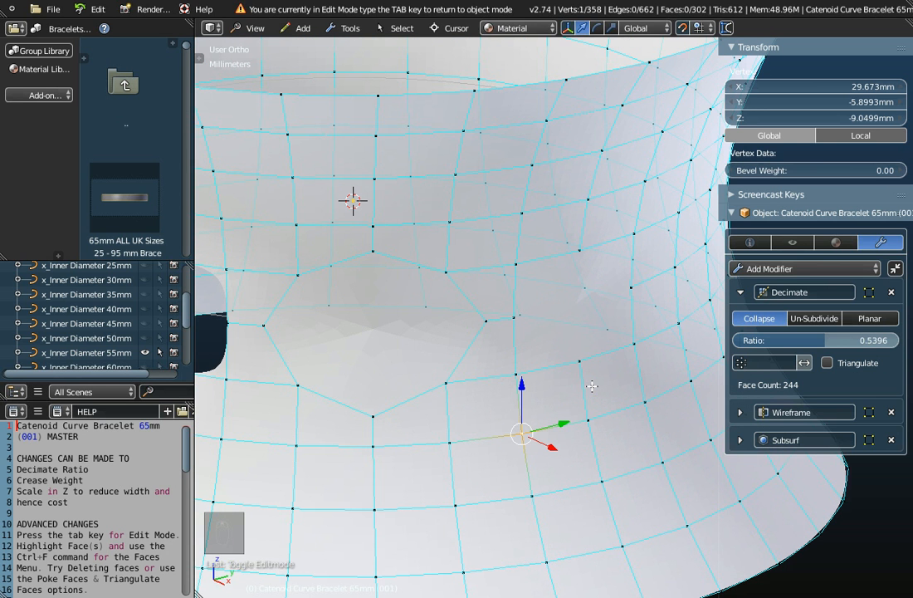
key(space)
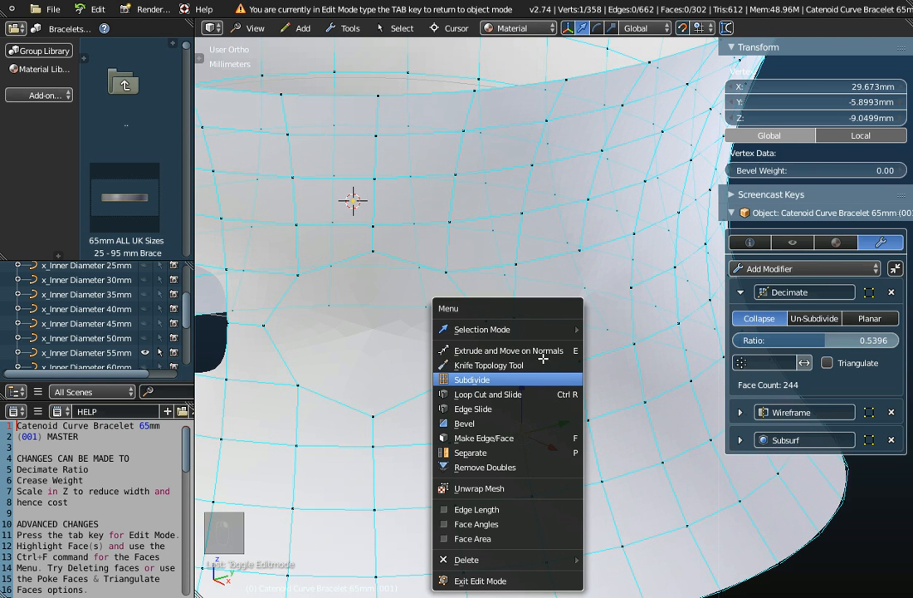
mouse_move(573, 330)
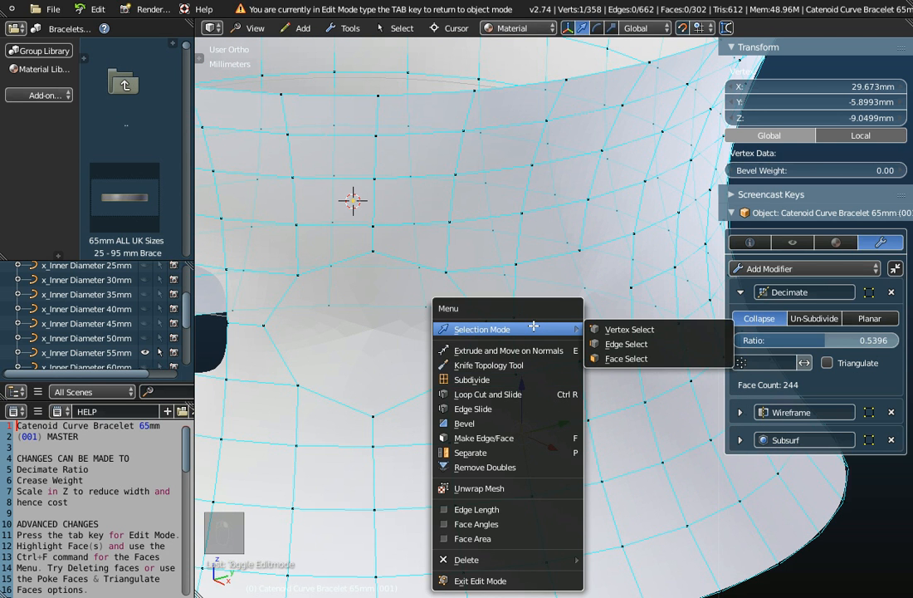
click(631, 343)
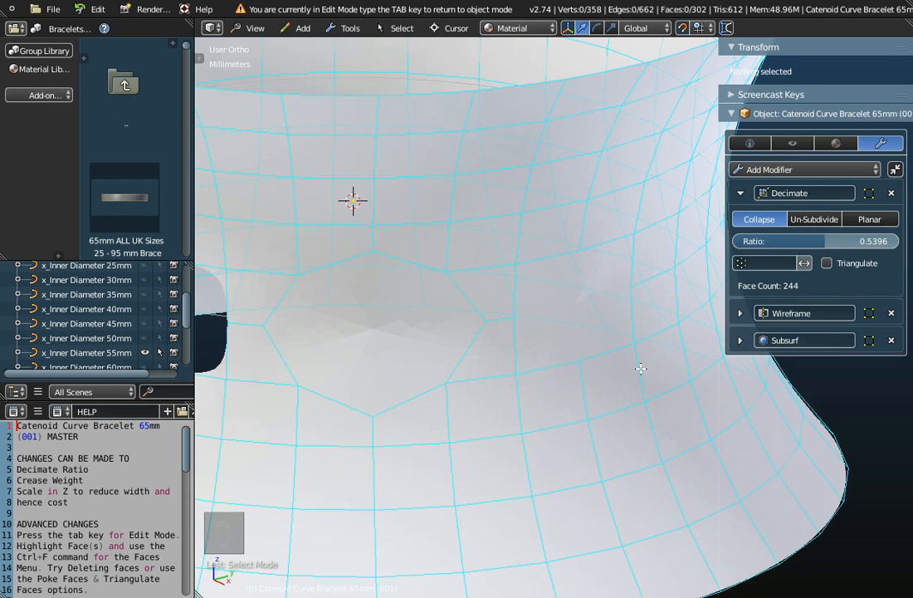
Delete the vertical edge to the right of the large merged face, at about Y 5.79 mm and Z -6.79 mm, using Edges.
right_click(641, 368)
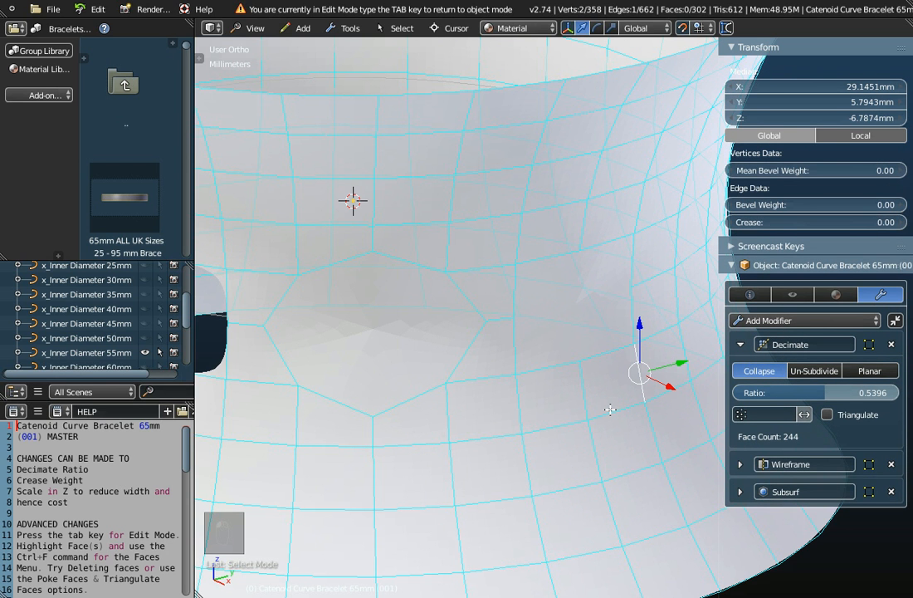
key(x)
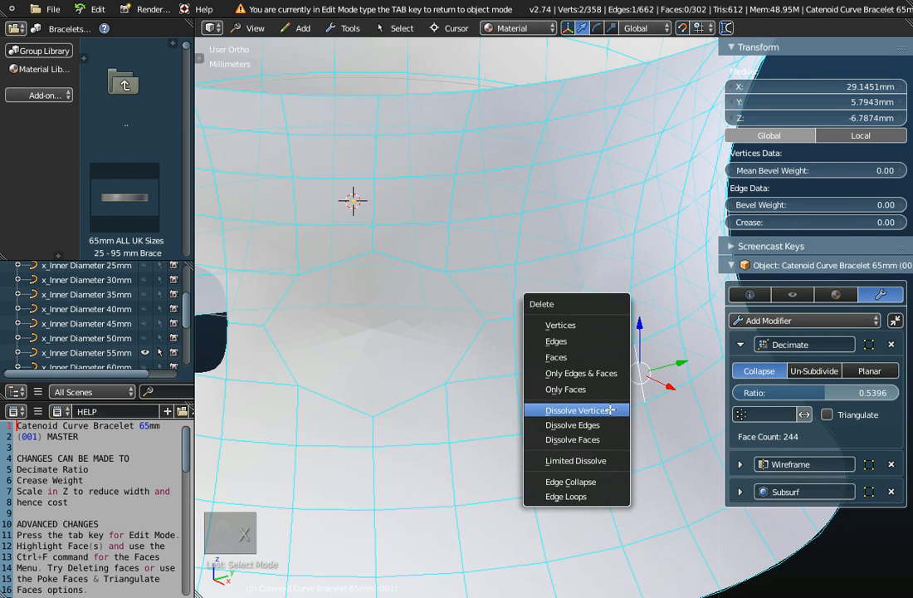
click(581, 342)
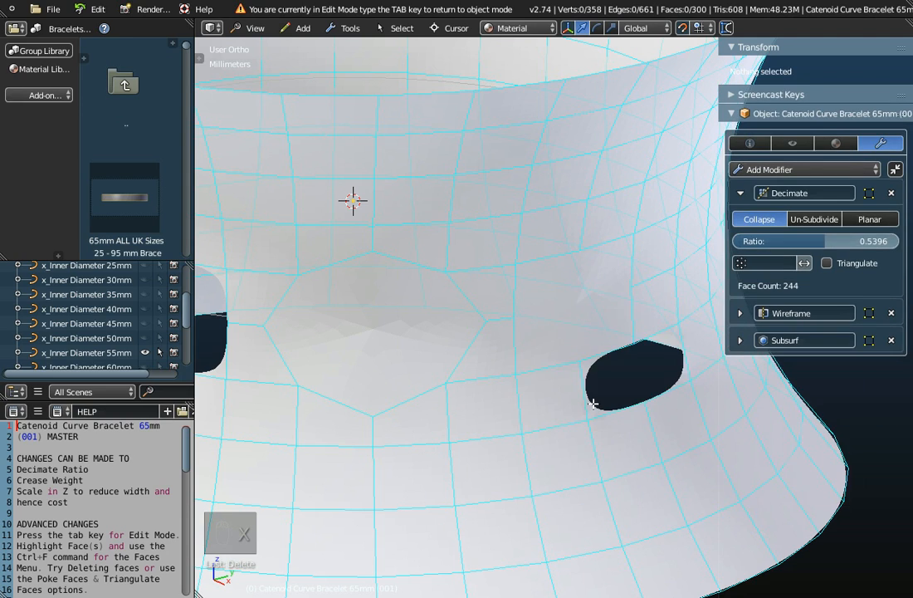
Dissolve the horizontal waist edge at about X 22.18 mm, Y 18.19 mm and Z 0, up and to the right of the new opening.
middle_drag(590, 399, 712, 402)
scroll(521, 429, down, 3)
middle_drag(520, 383, 480, 425)
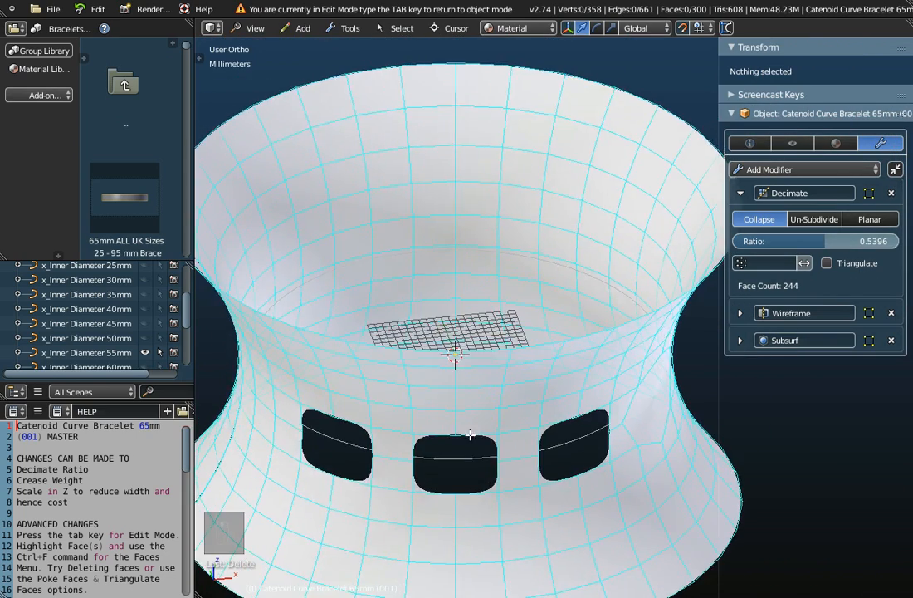
middle_drag(664, 474, 538, 366)
scroll(568, 384, up, 2)
shift+middle_drag(561, 408, 429, 400)
middle_drag(525, 406, 526, 332)
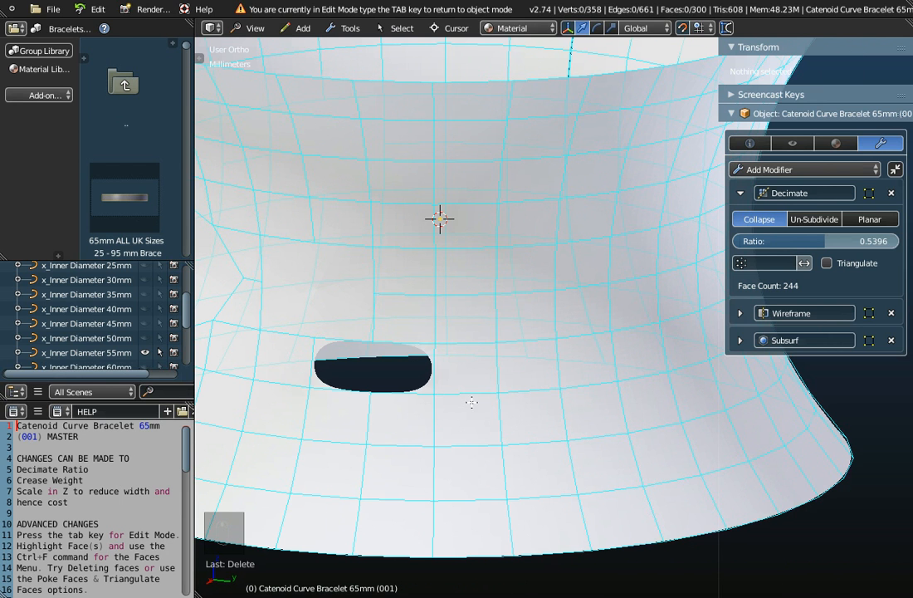
right_click(528, 292)
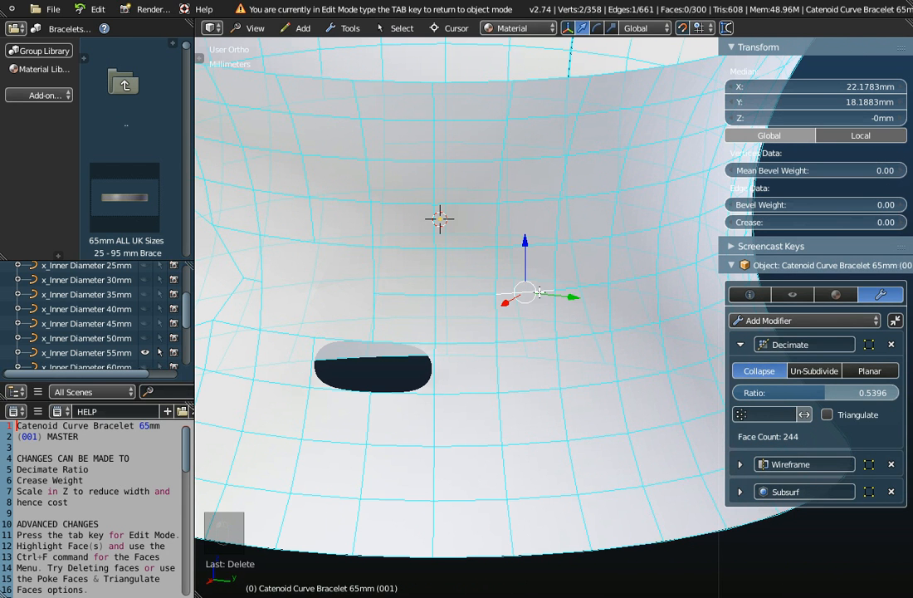
key(x)
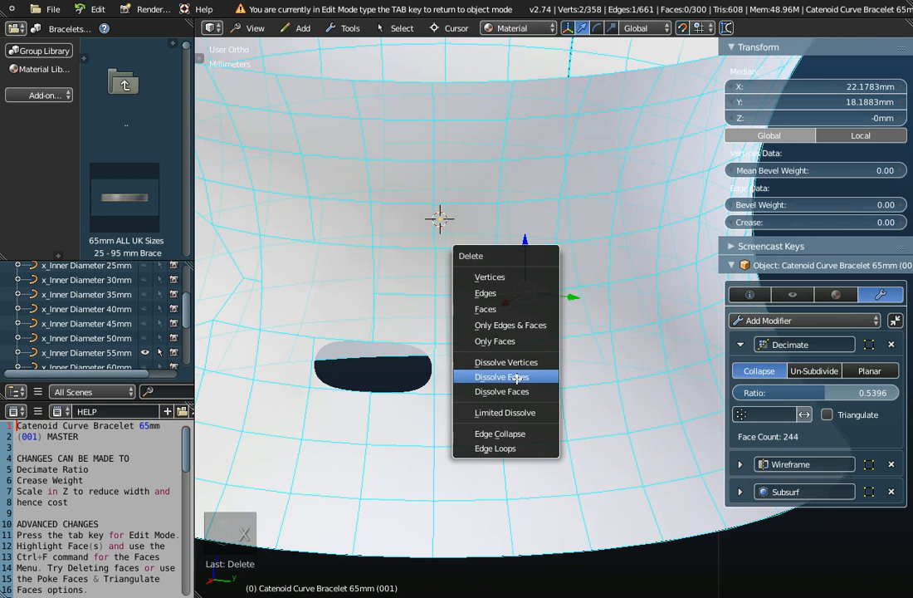
click(516, 377)
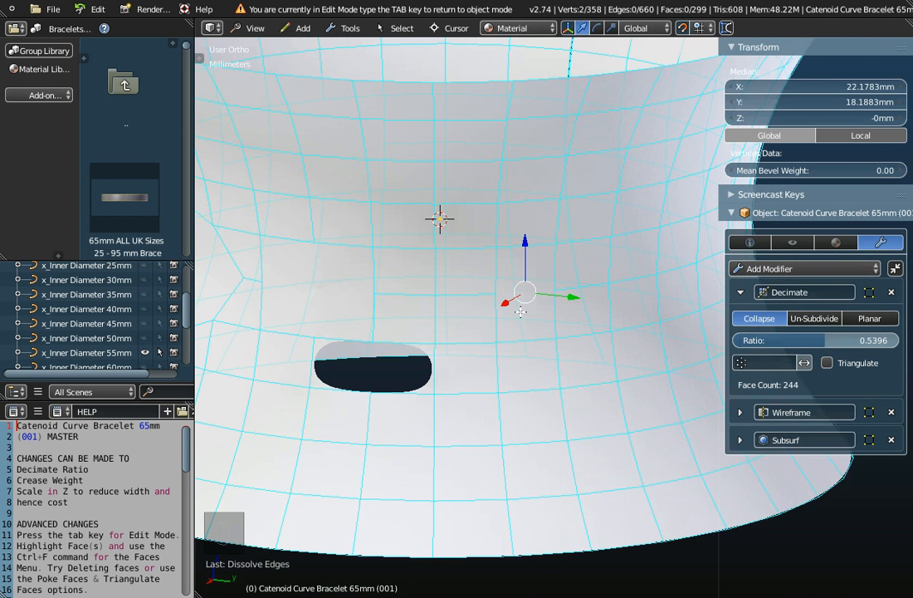
Slide the horizontal edge two columns right of the new opening upward with Edge Slide, to about Z -6.33 mm.
scroll(527, 320, up, 4)
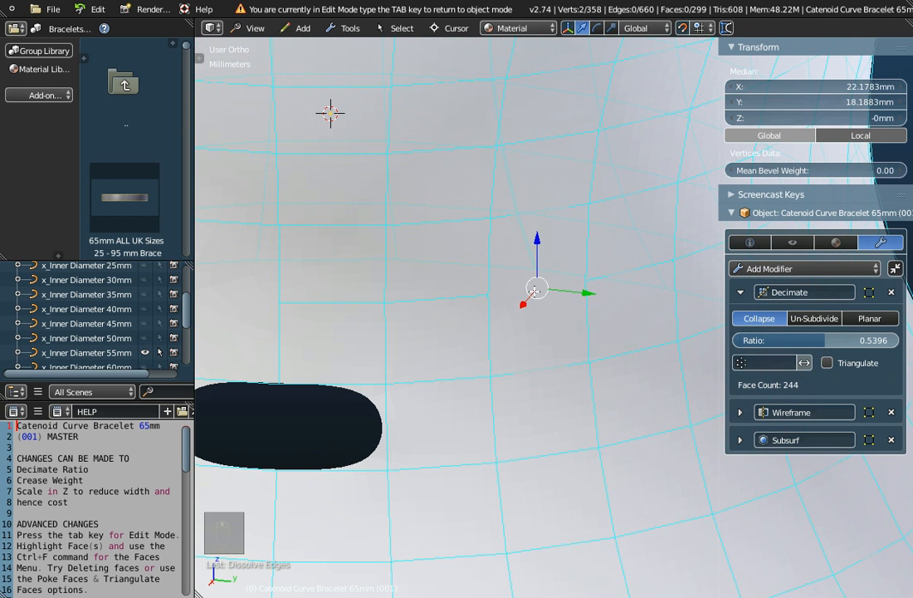
scroll(531, 316, down, 2)
middle_drag(536, 309, 619, 411)
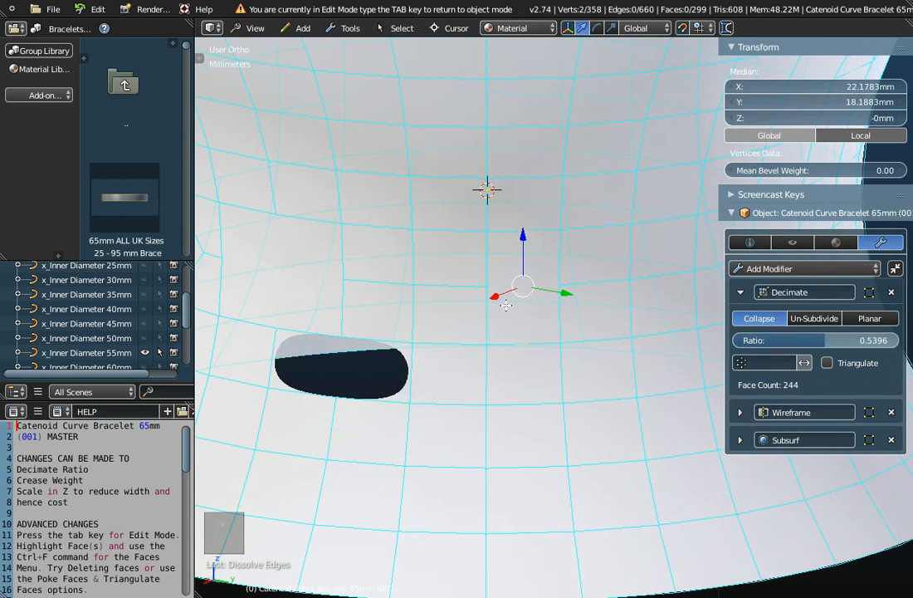
right_click(615, 399)
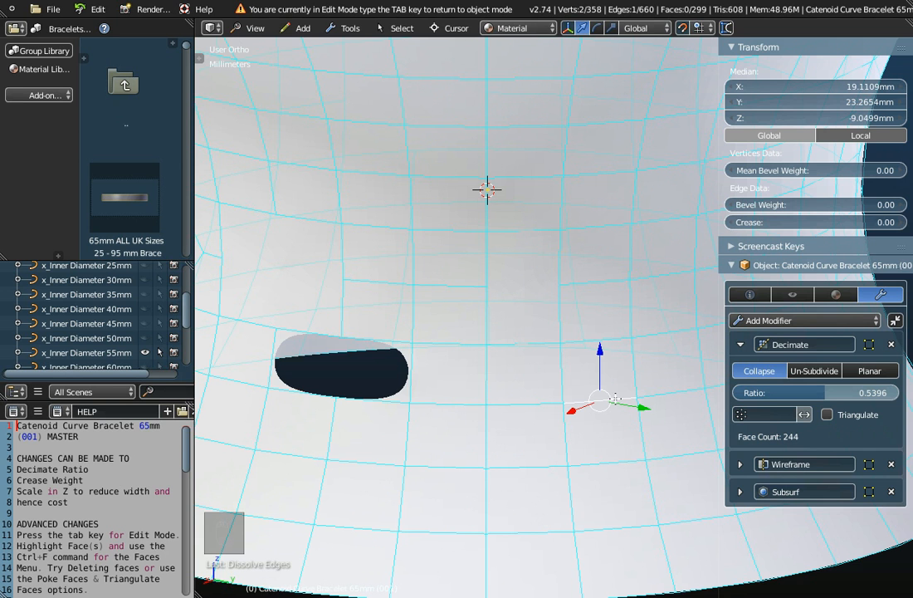
key(ctrl+e)
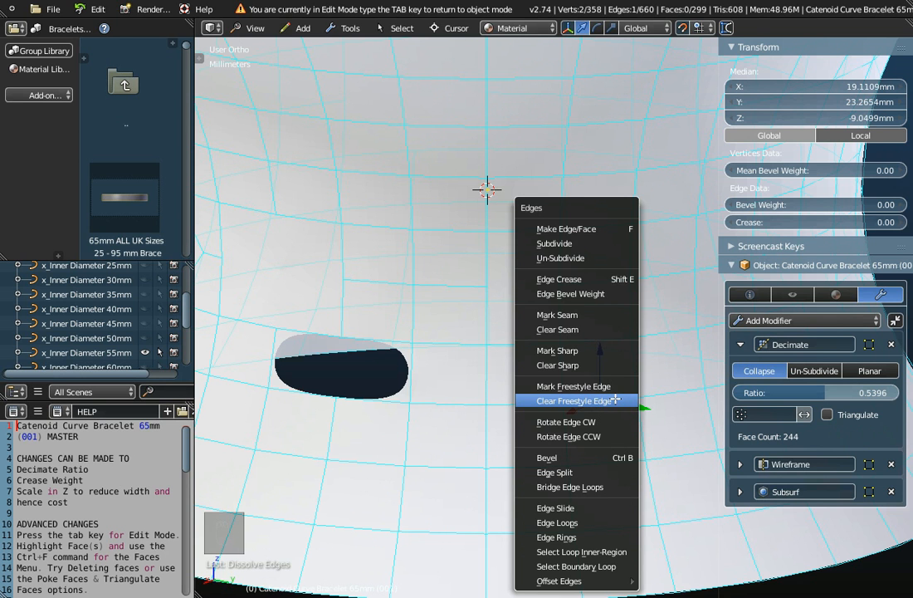
click(566, 507)
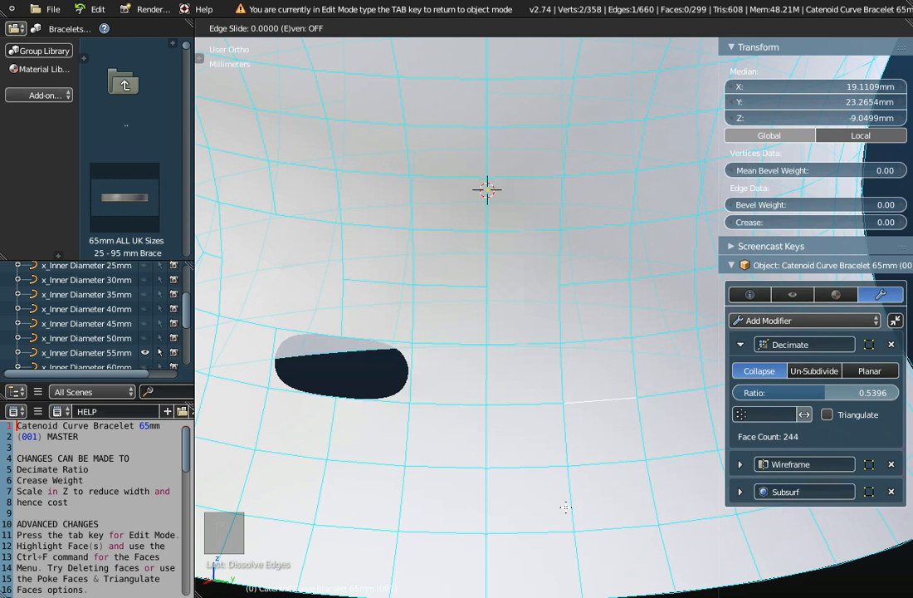
click(583, 468)
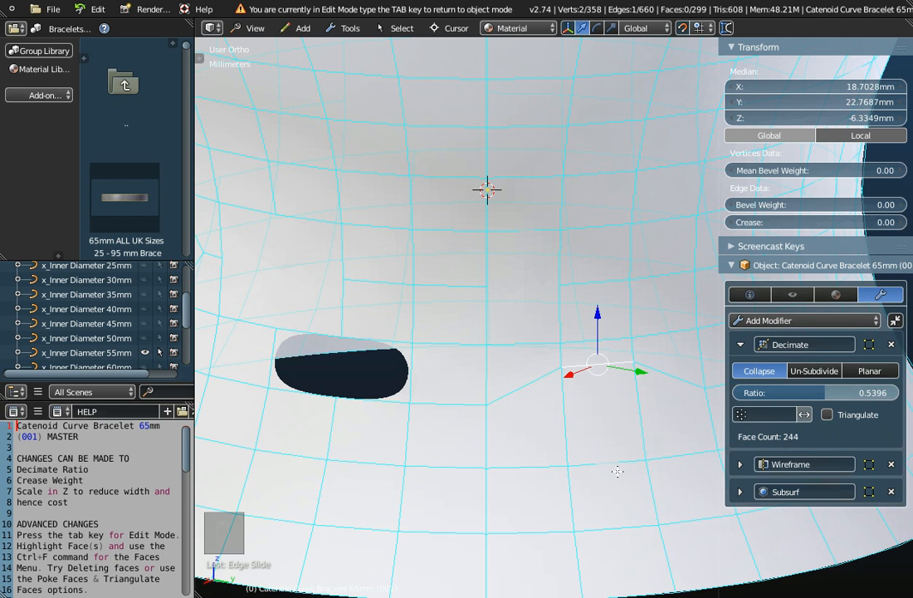
Slide the horizontal edge directly below the raised one downward with Edge Slide, to about Z -16.29 mm.
right_click(616, 463)
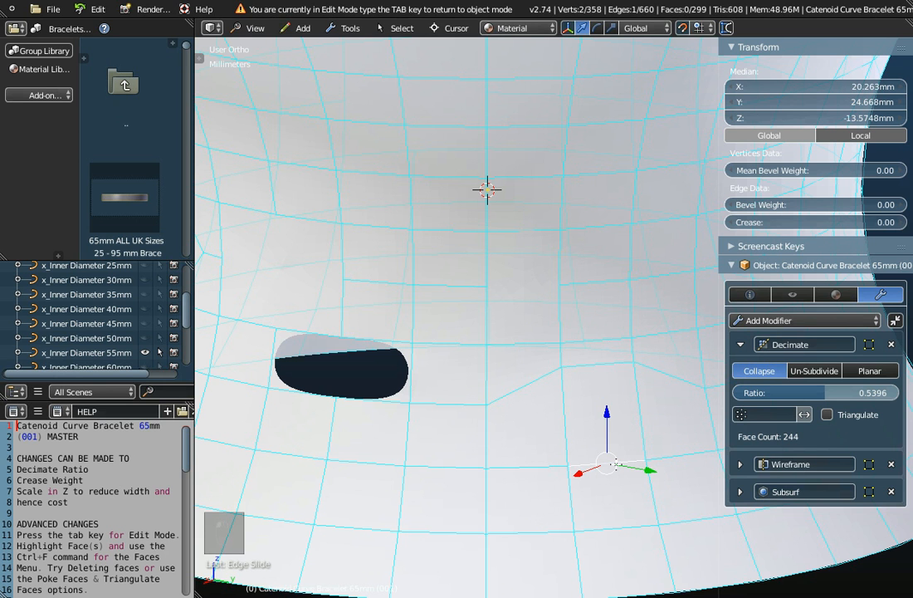
key(ctrl+e)
click(616, 465)
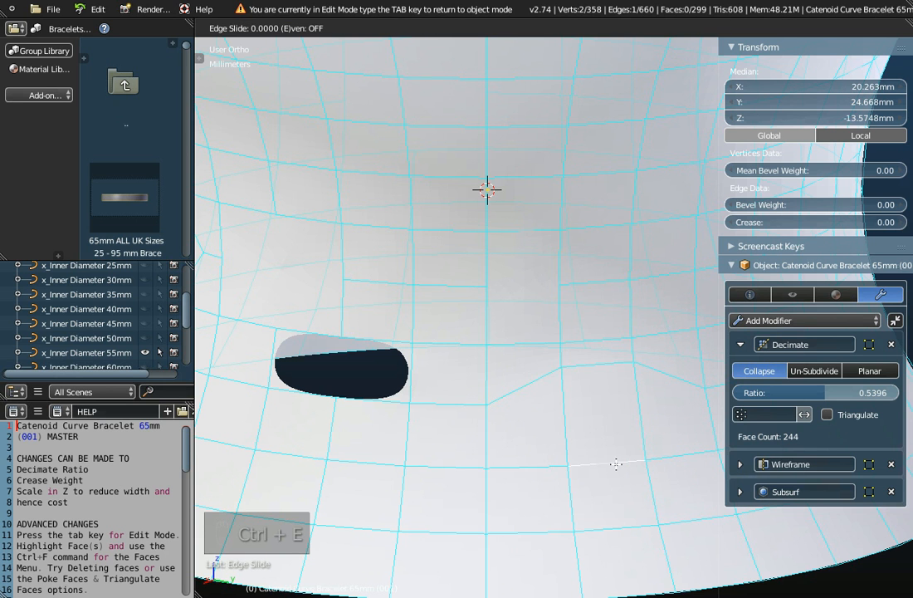
click(614, 519)
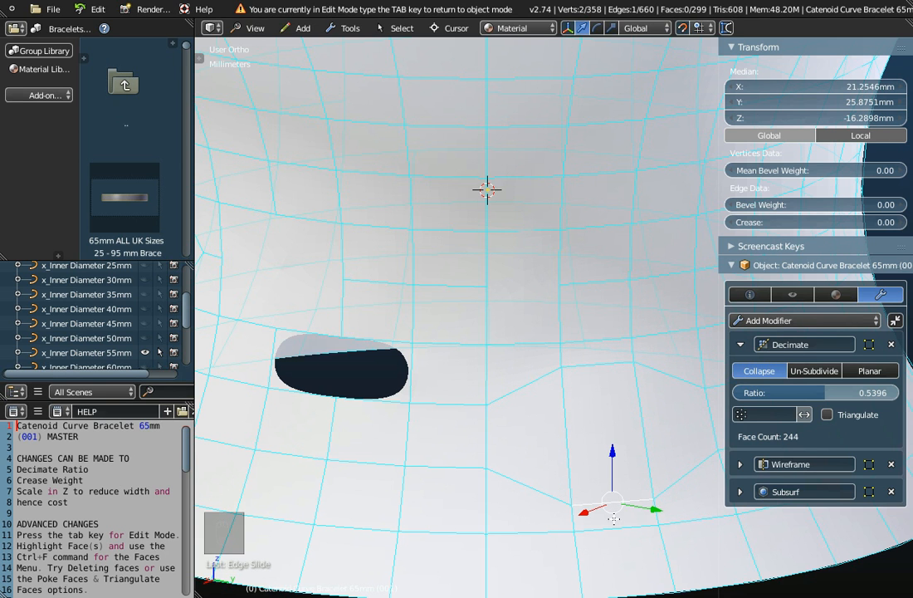
Dissolve the two vertical edges joining the raised and lowered horizontal edges to merge the faces into one larger face.
right_click(646, 420)
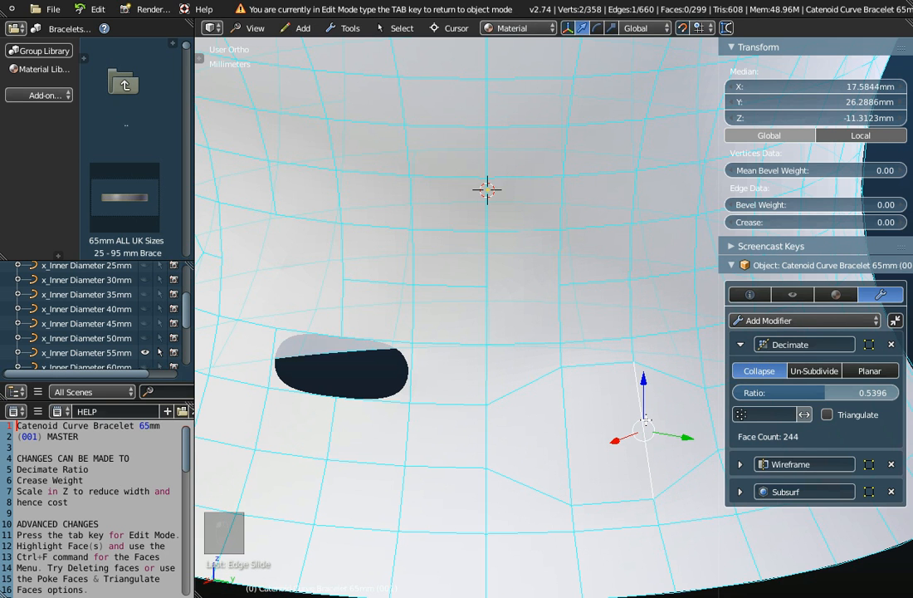
key(x)
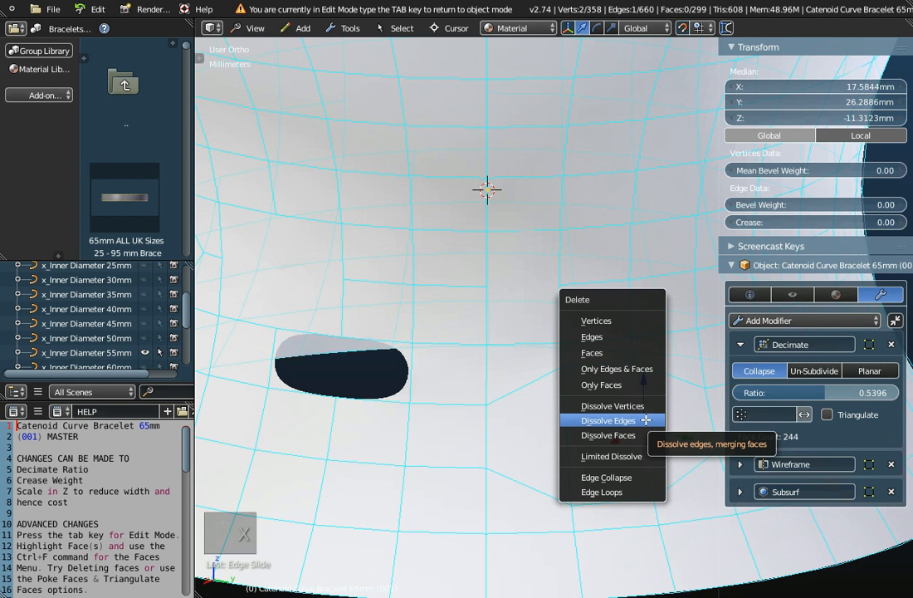
click(635, 479)
right_click(563, 428)
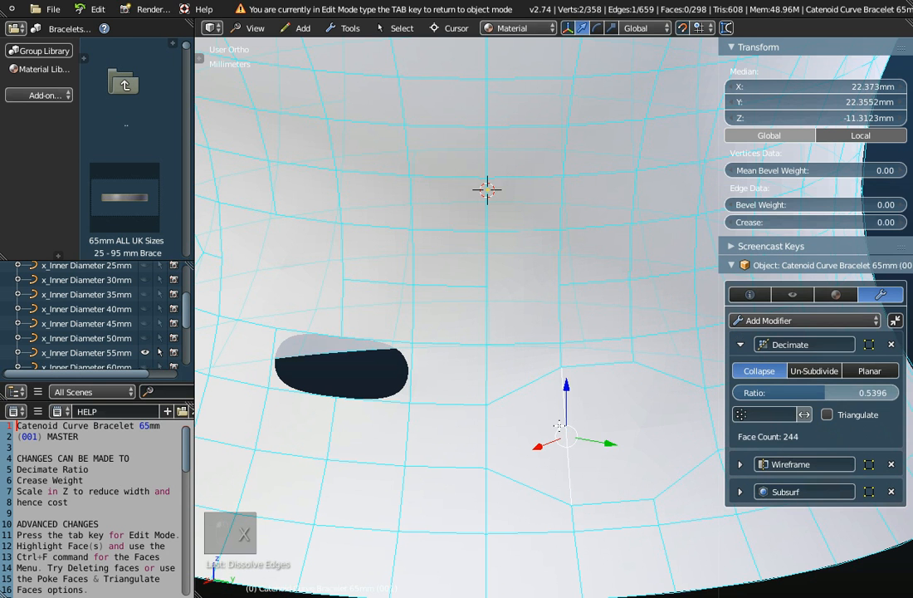
key(x)
click(559, 426)
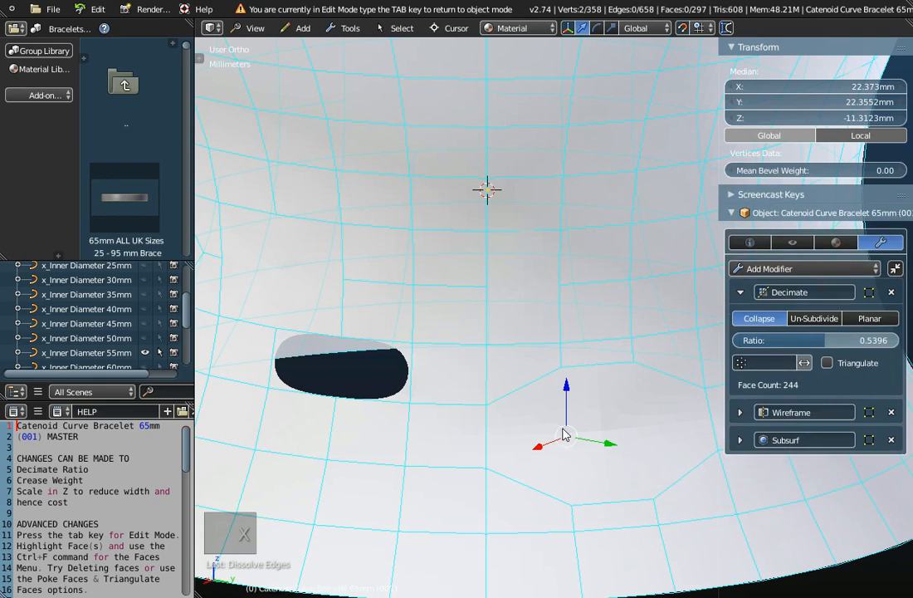
Return to Object Mode and examine the enlarged openings and overall hole pattern of the bracelet from several angles.
key(Tab)
scroll(593, 461, down, 5)
middle_drag(592, 461, 615, 490)
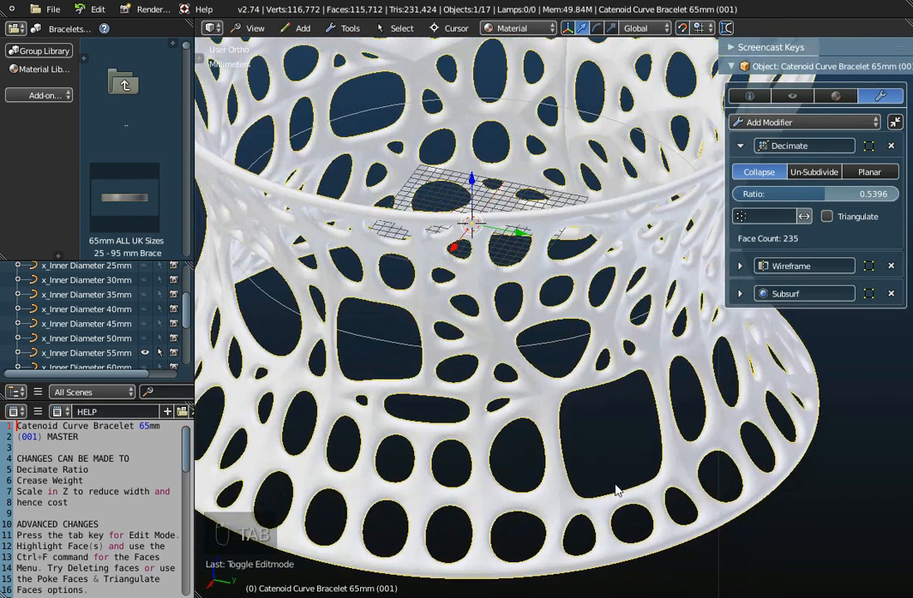
scroll(619, 420, up, 4)
middle_drag(619, 420, 656, 394)
scroll(662, 409, down, 4)
scroll(662, 409, down, 3)
middle_drag(573, 353, 525, 329)
scroll(633, 356, down, 3)
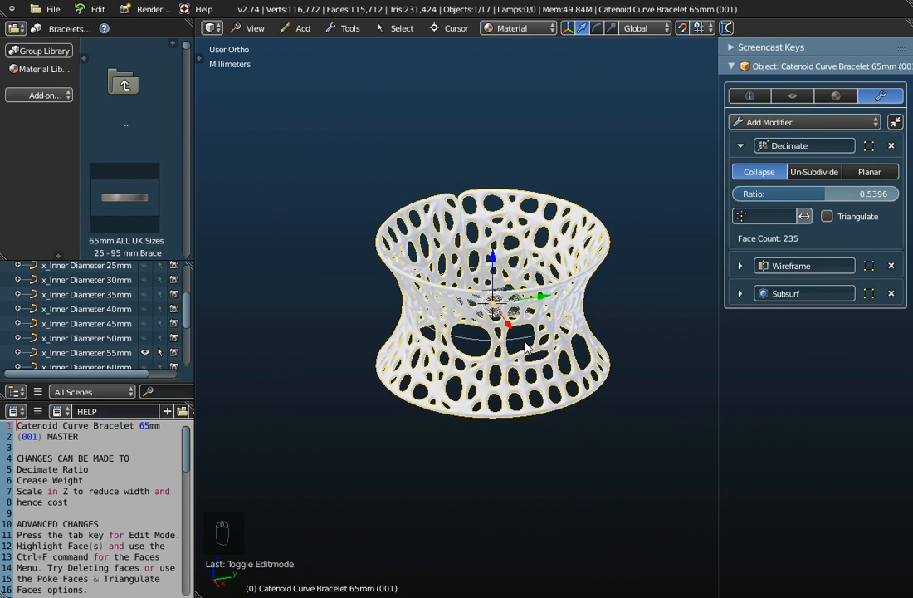
scroll(526, 329, up, 3)
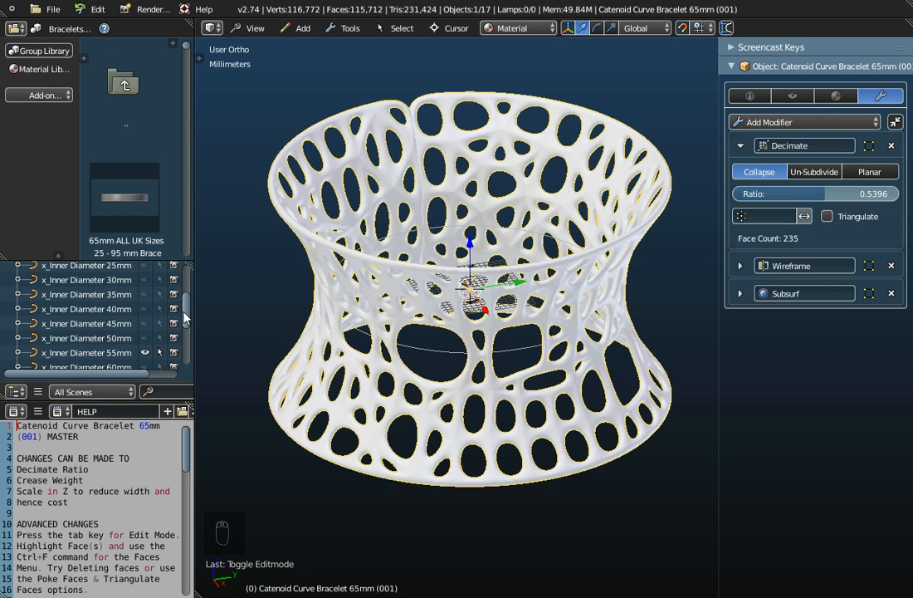
Check the bracelet's scene entry and base mesh in Edit Mode, and read the HELP text's XYZ Function settings.
scroll(158, 299, up, 3)
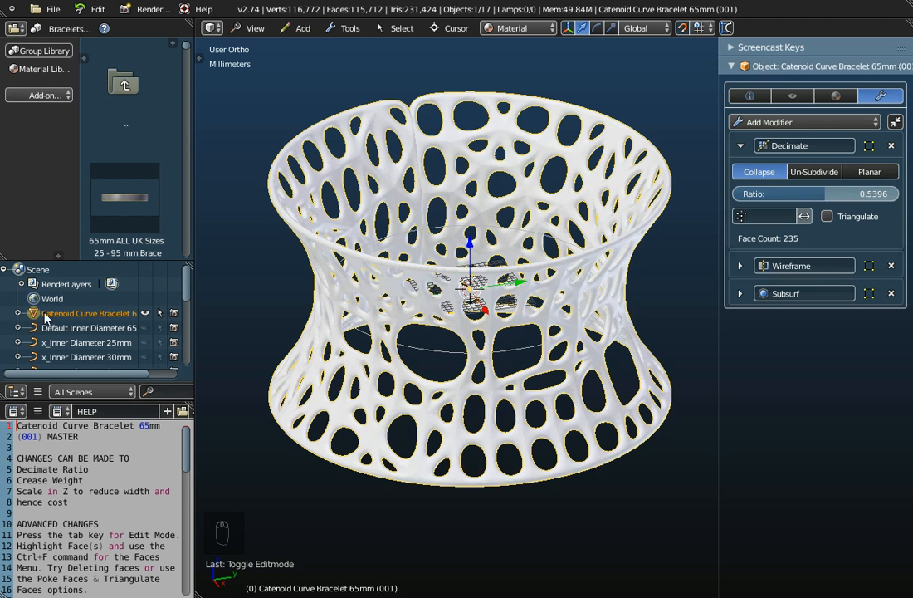
key(Tab)
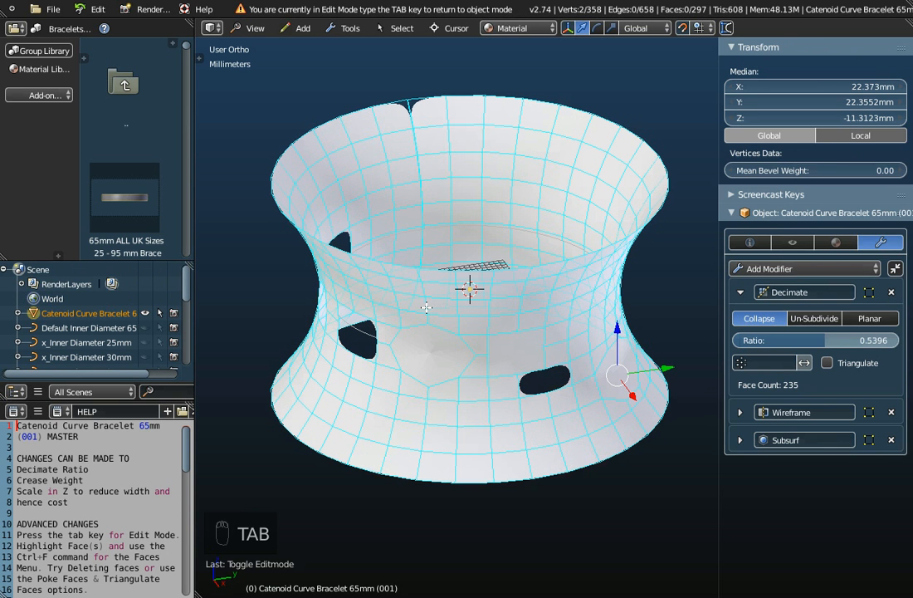
key(Tab)
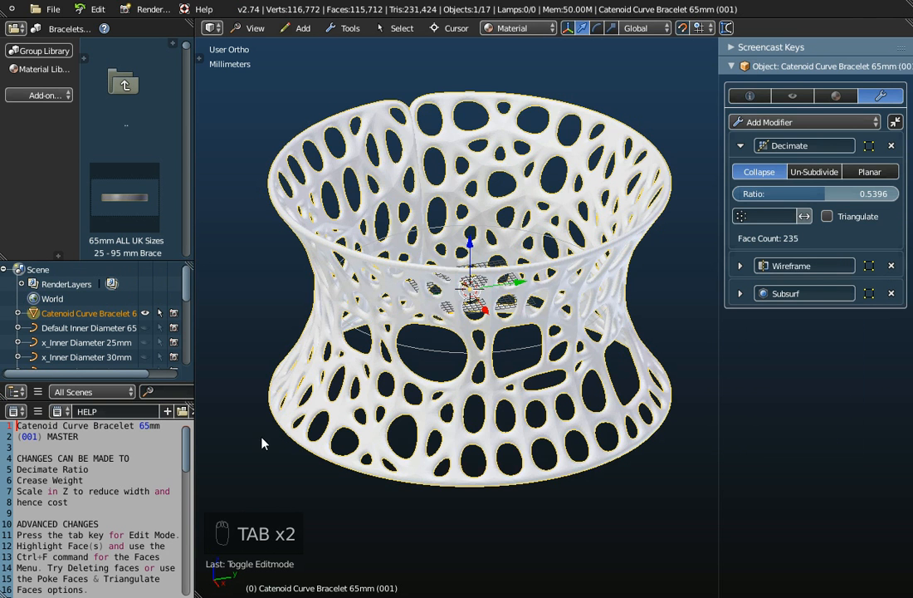
scroll(89, 524, down, 2)
scroll(89, 524, down, 7)
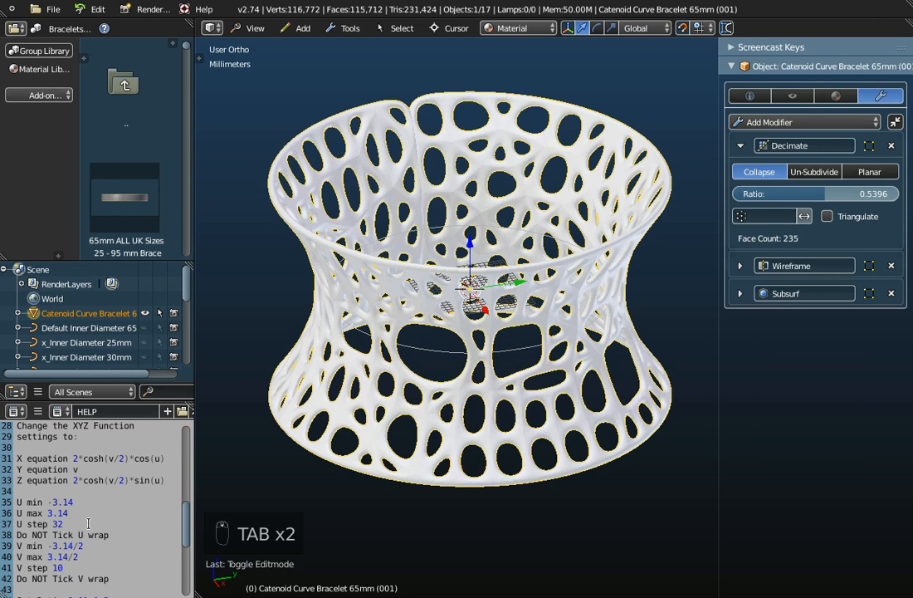
scroll(73, 461, up, 1)
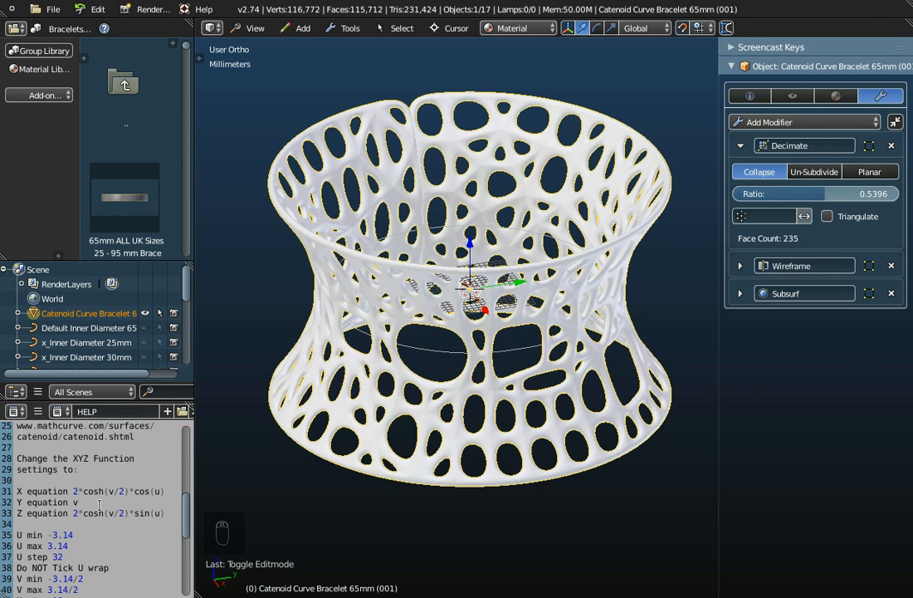
scroll(99, 505, up, 8)
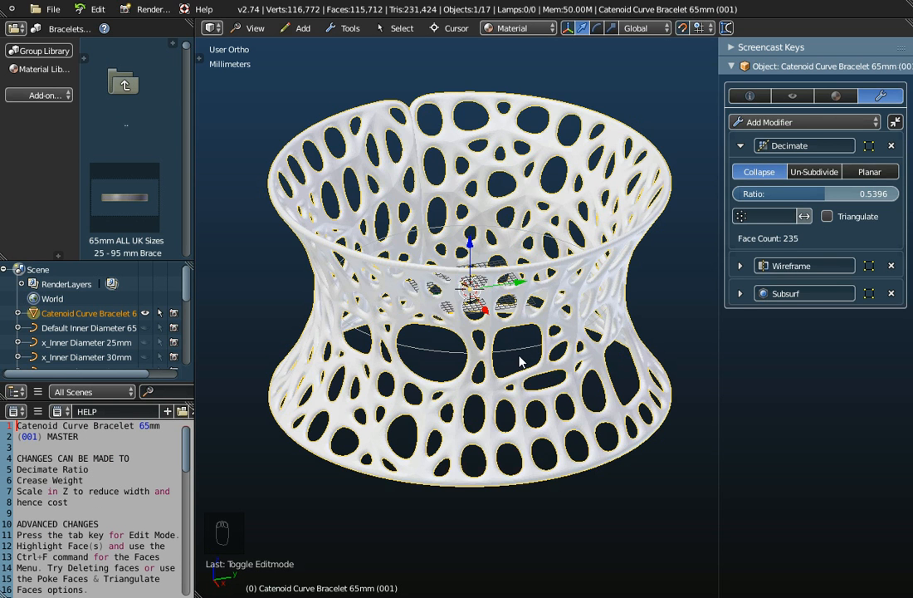
mouse_move(523, 347)
middle_down()
mouse_move(557, 408)
mouse_move(555, 316)
mouse_move(526, 367)
middle_up()
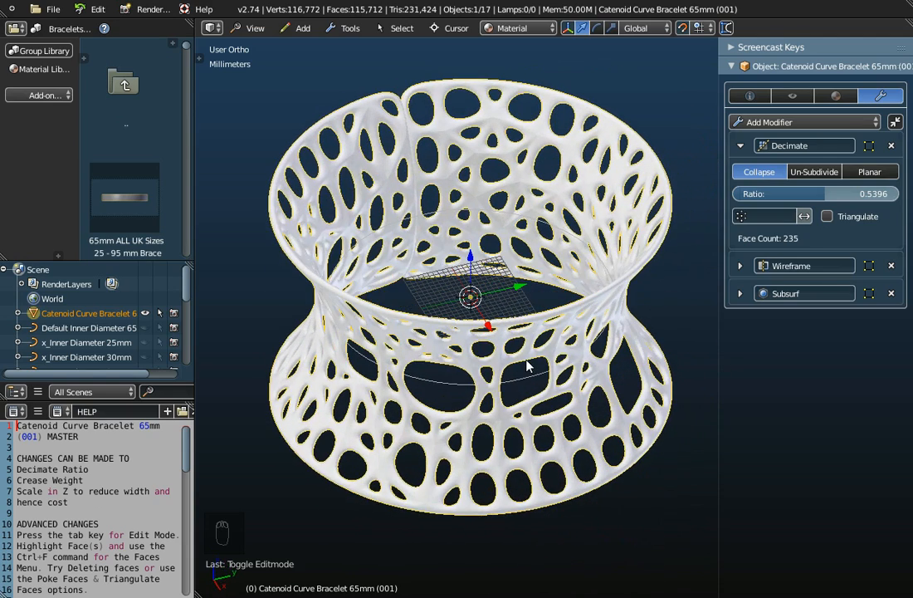
Start a Wavefront (.obj) export of the bracelet and choose the Desktop as the destination folder.
click(52, 9)
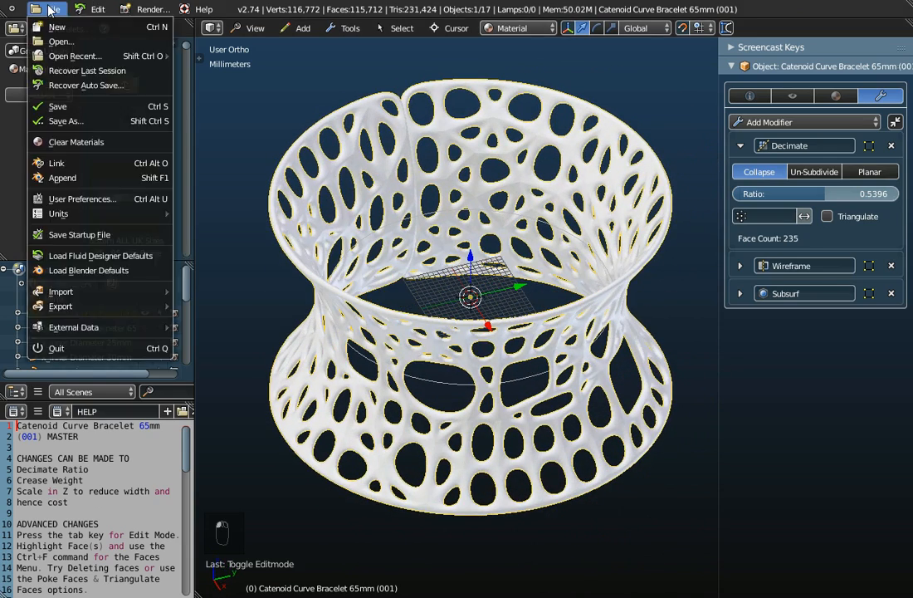
mouse_move(56, 309)
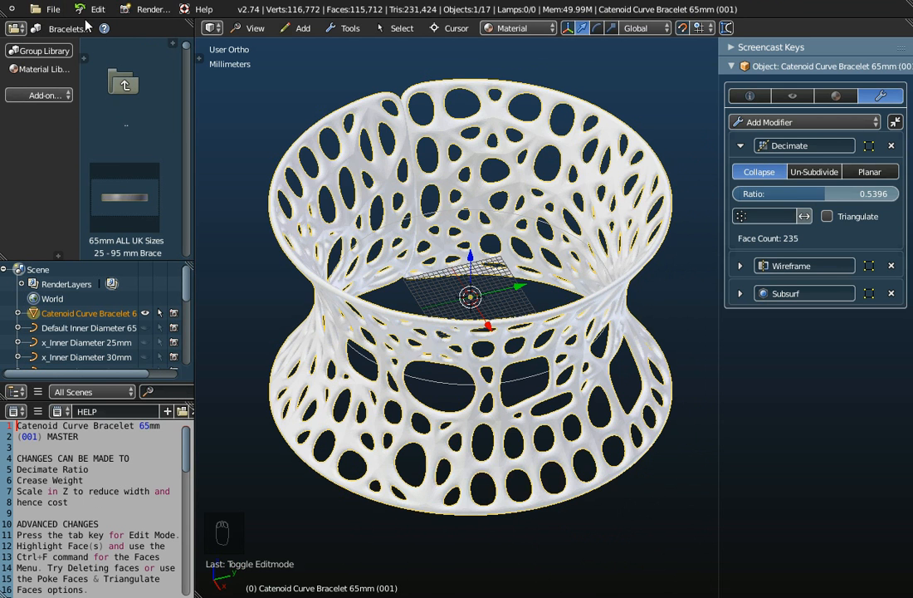
click(50, 10)
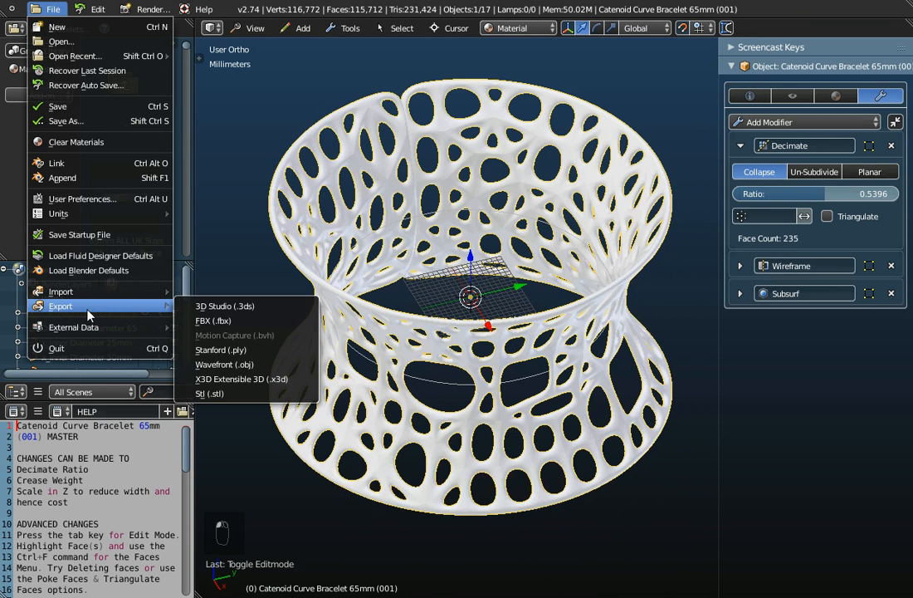
click(226, 364)
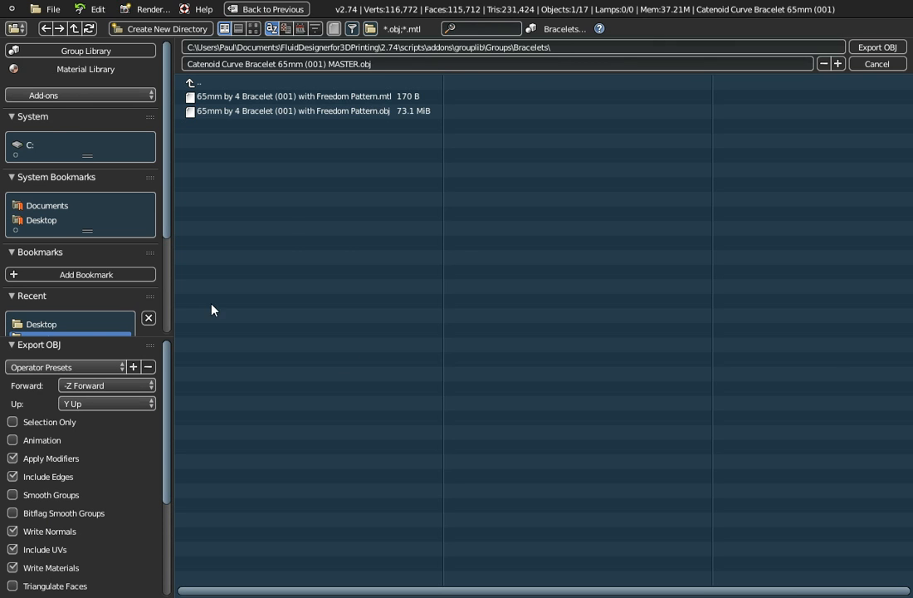
click(41, 221)
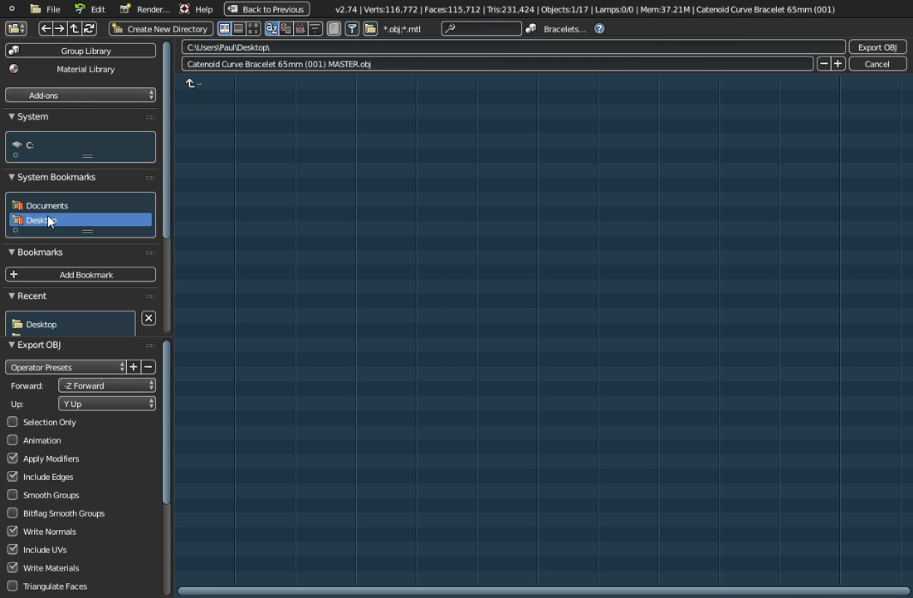
Remove MASTER from the export file name so it reads Catenoid Curve Bracelet 65mm (001).obj.
click(337, 64)
double_click(343, 63)
key(BackSpace)
key(BackSpace)
key(BackSpace)
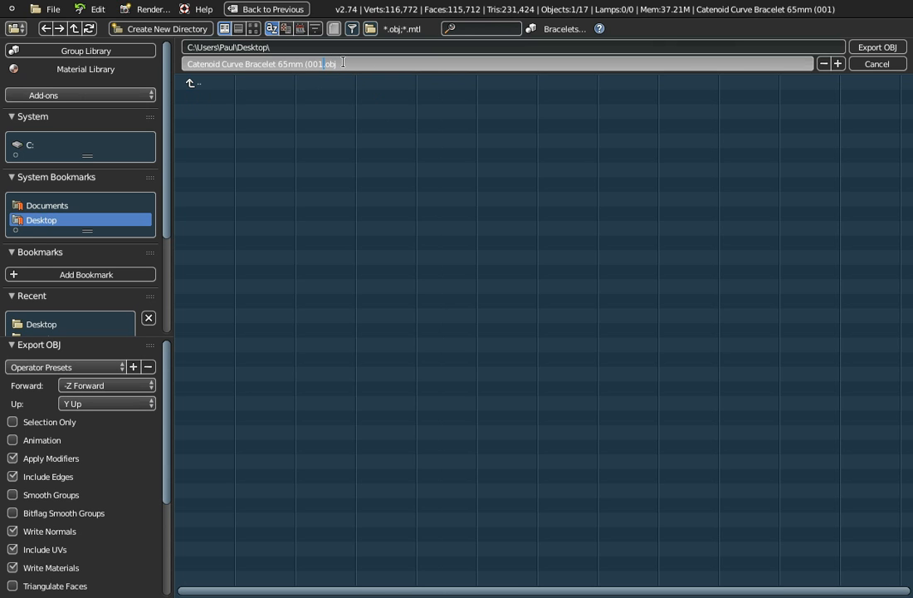
text())
key(Return)
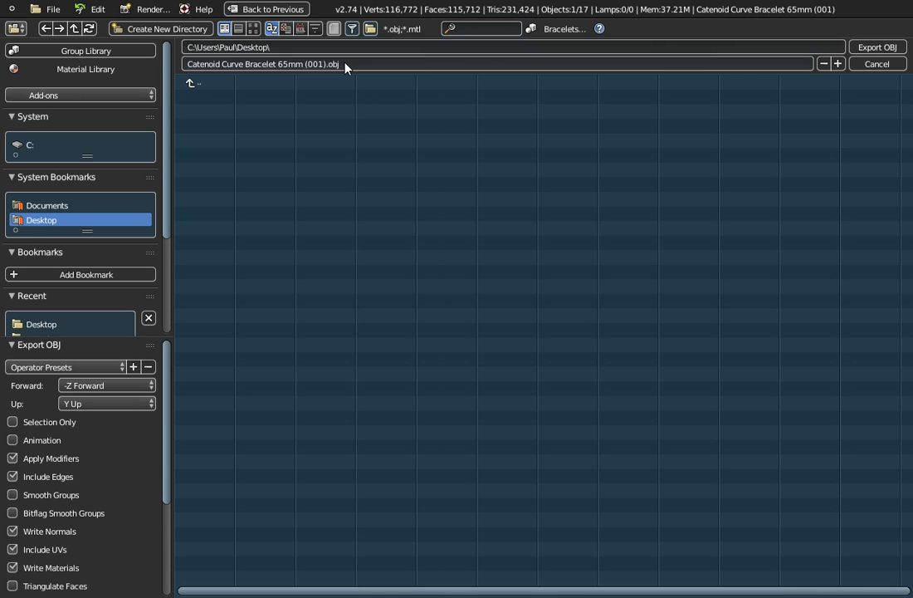
Change the size in the file name to 55mm and export Catenoid Curve Bracelet 55mm (001).obj.
click(284, 63)
click(287, 64)
key(BackSpace)
text(5)
key(Return)
click(877, 47)
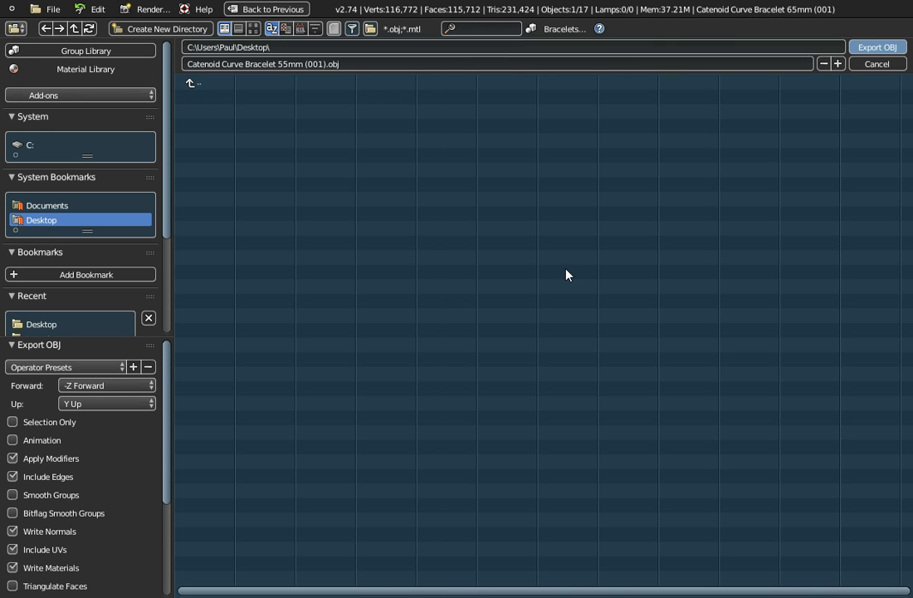